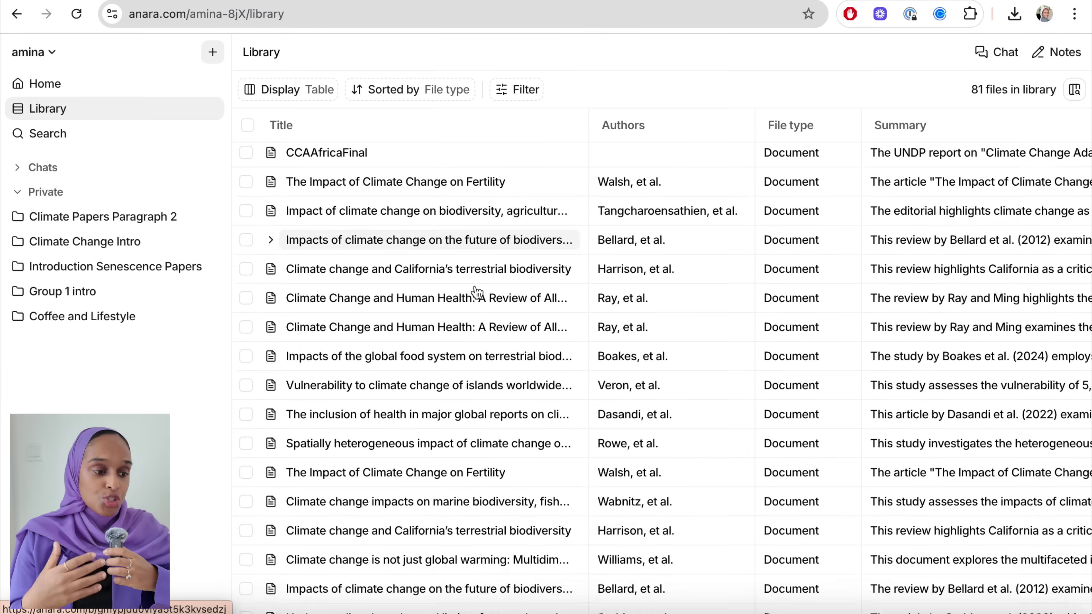
Drag seven machine learning paper PDFs into the library from the home page.
scroll(476, 284, down, 15)
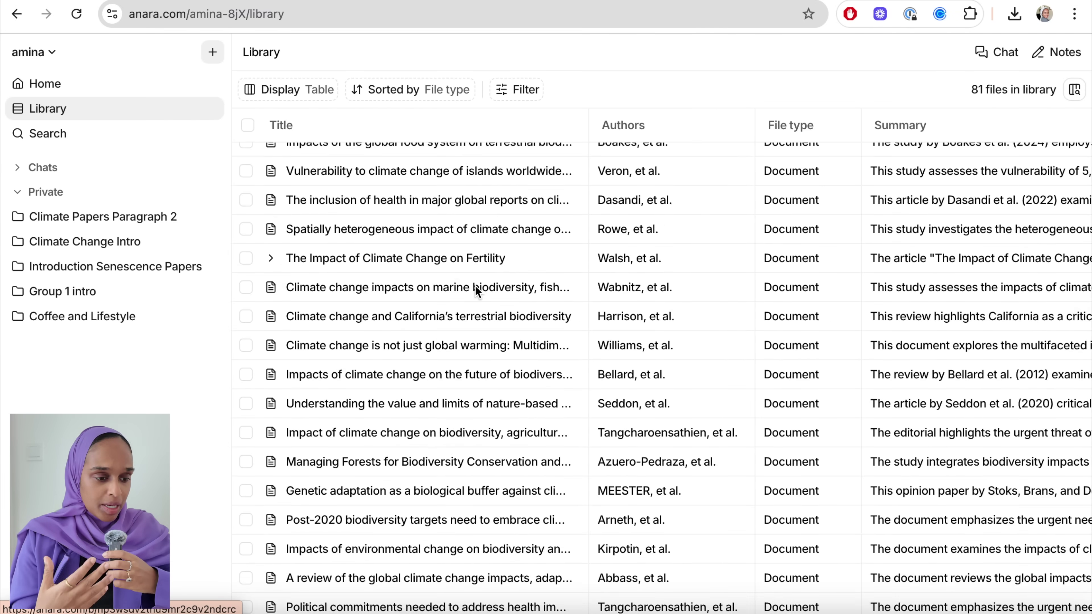
scroll(479, 279, down, 10)
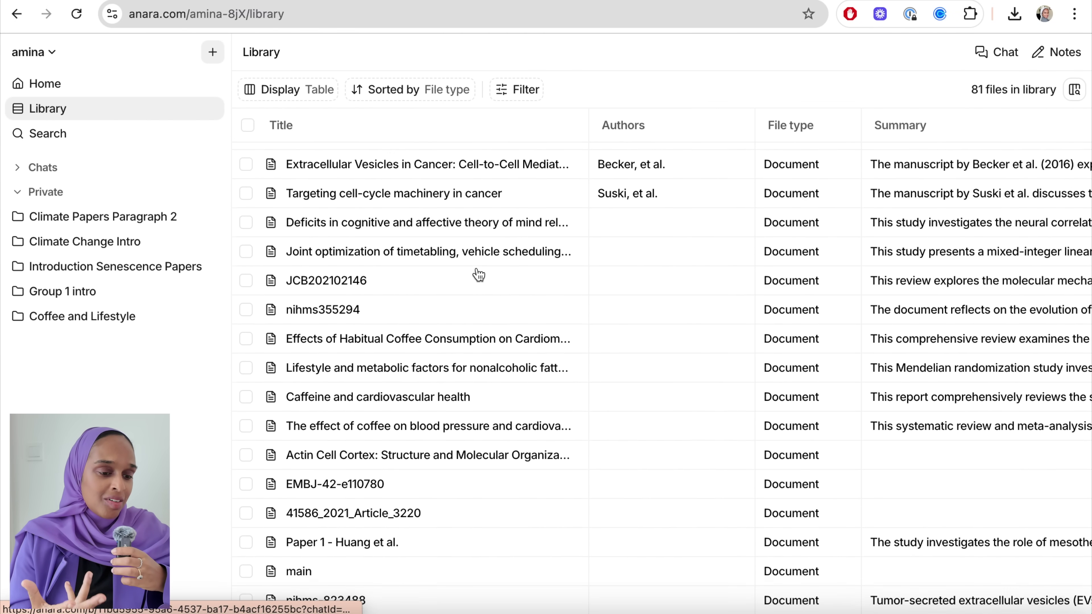
scroll(478, 273, up, 10)
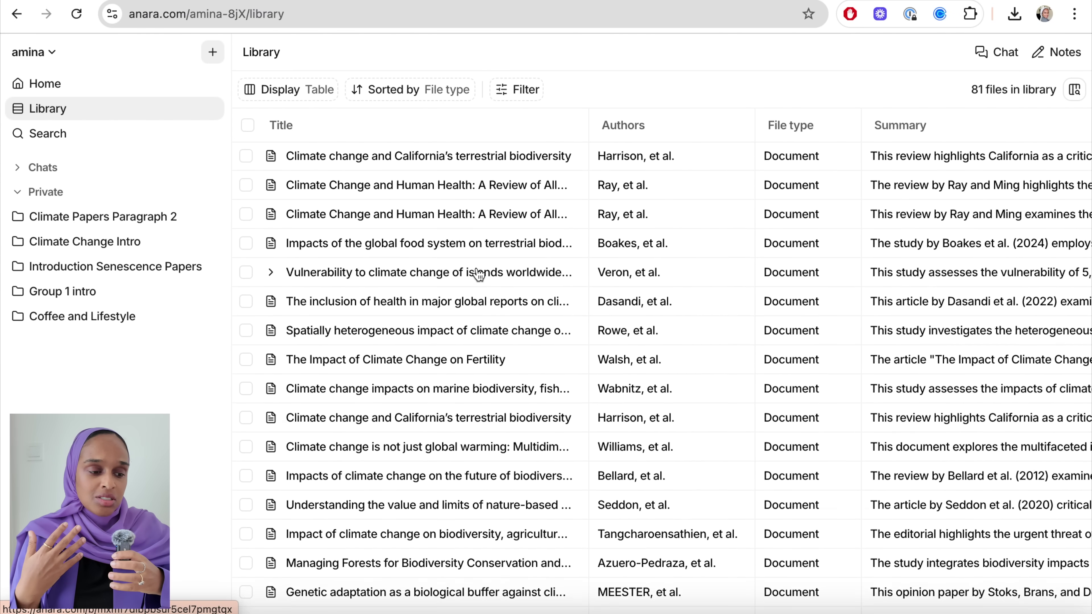
scroll(479, 275, up, 1)
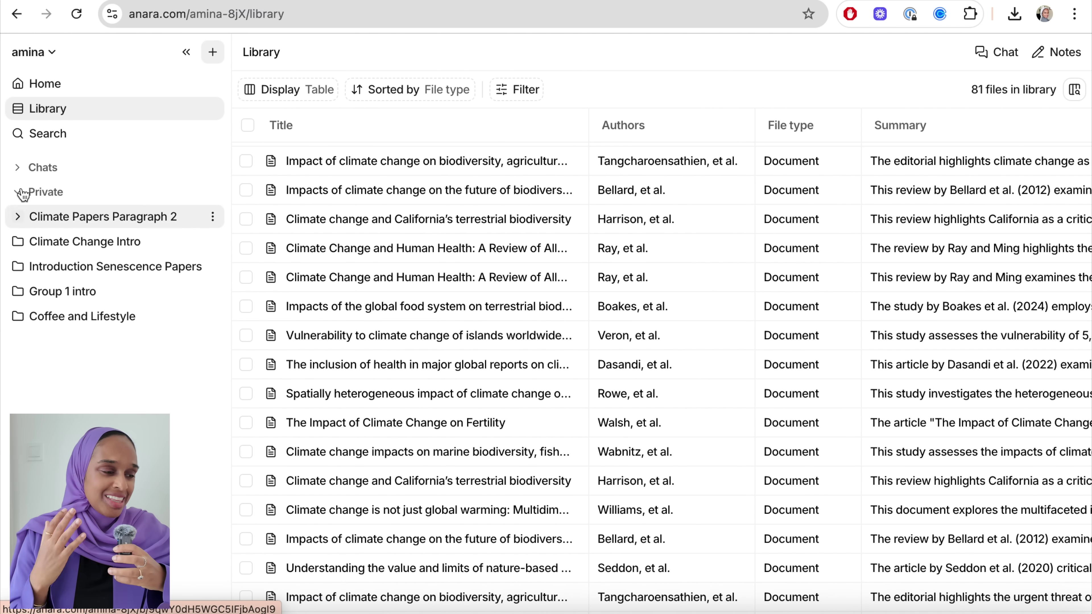
click(42, 84)
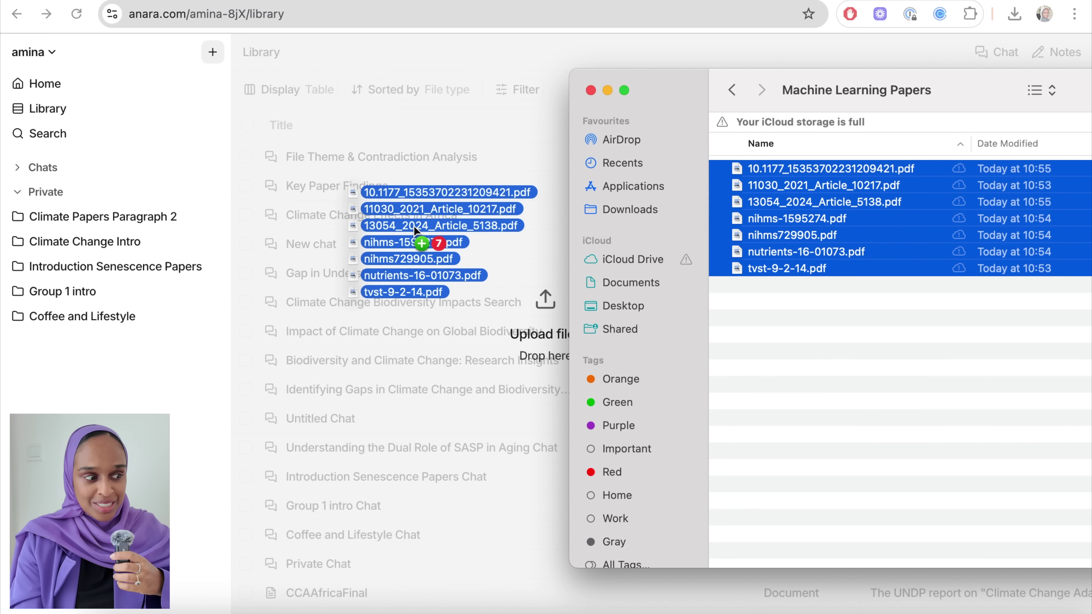
drag(414, 225, 415, 226)
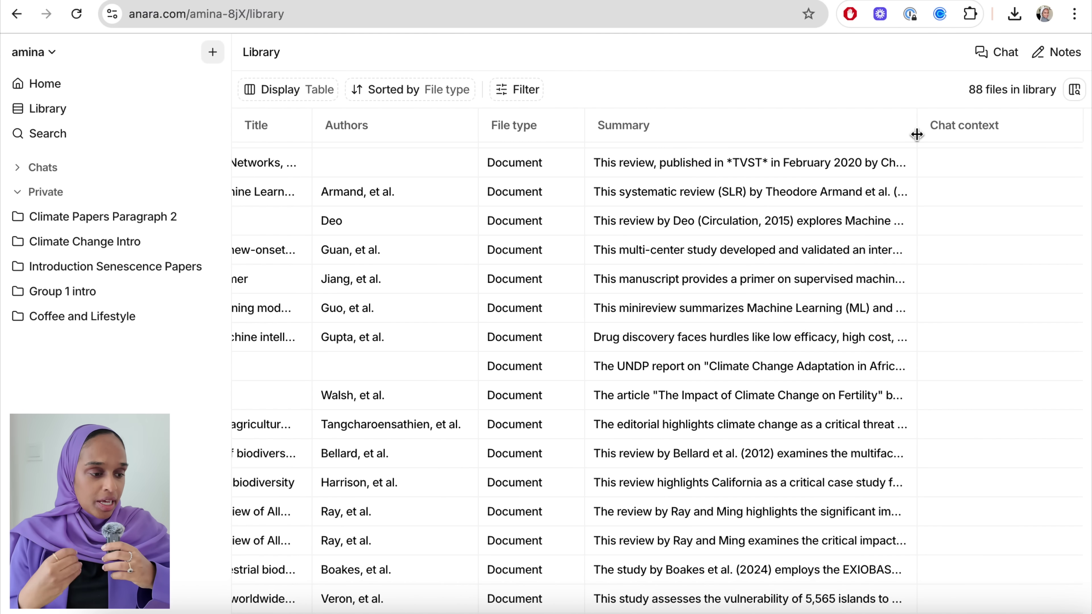
Widen the Summary column and read the Choi et al. and Gupta et al. summaries.
drag(942, 131, 1014, 142)
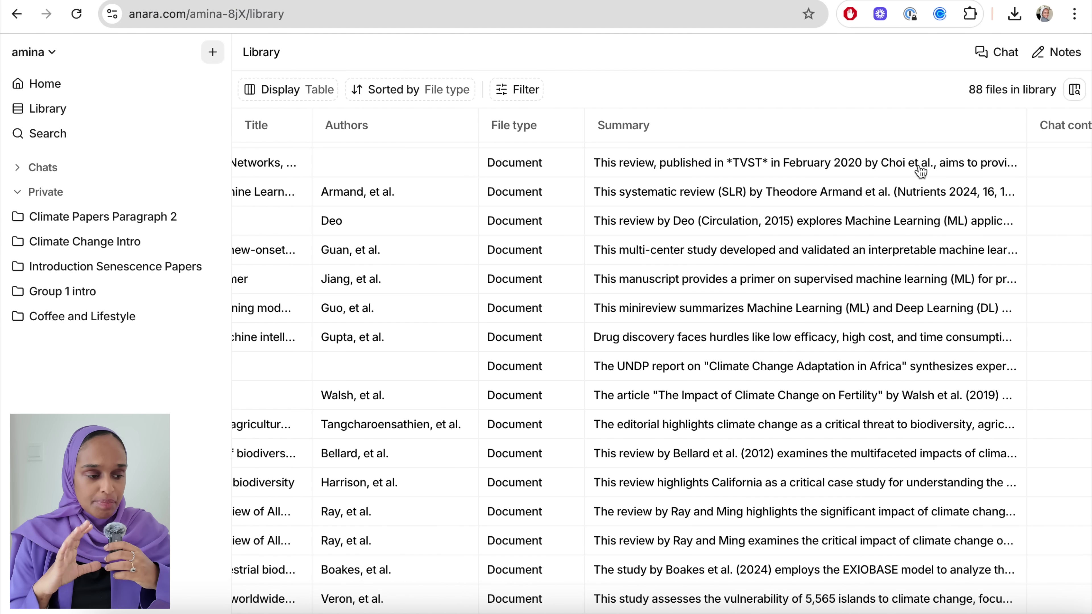
scroll(919, 171, right, 3)
scroll(916, 171, left, 3)
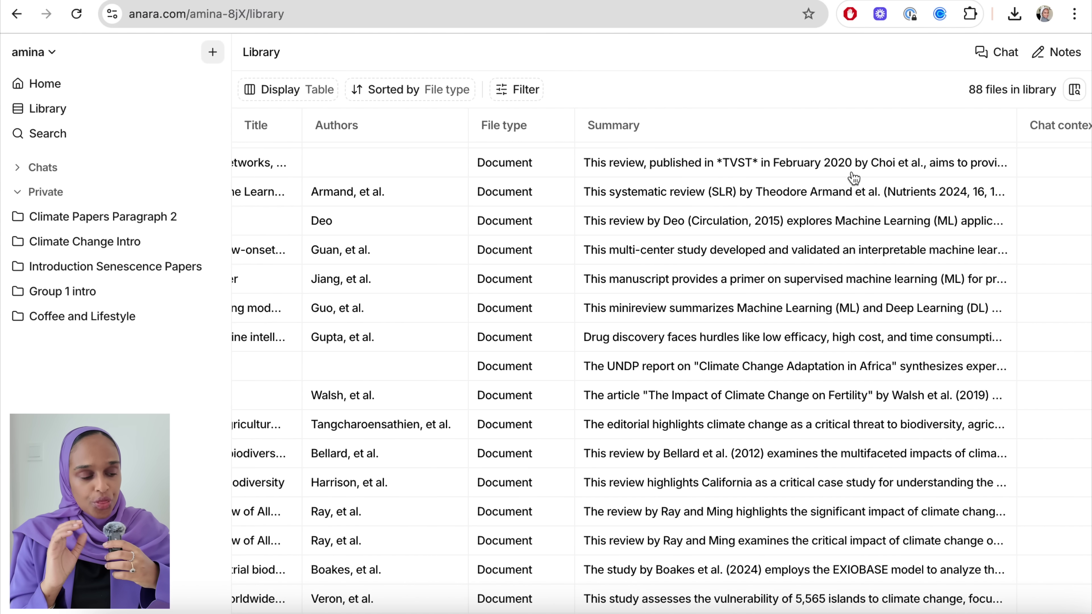
click(841, 169)
scroll(833, 238, down, 1)
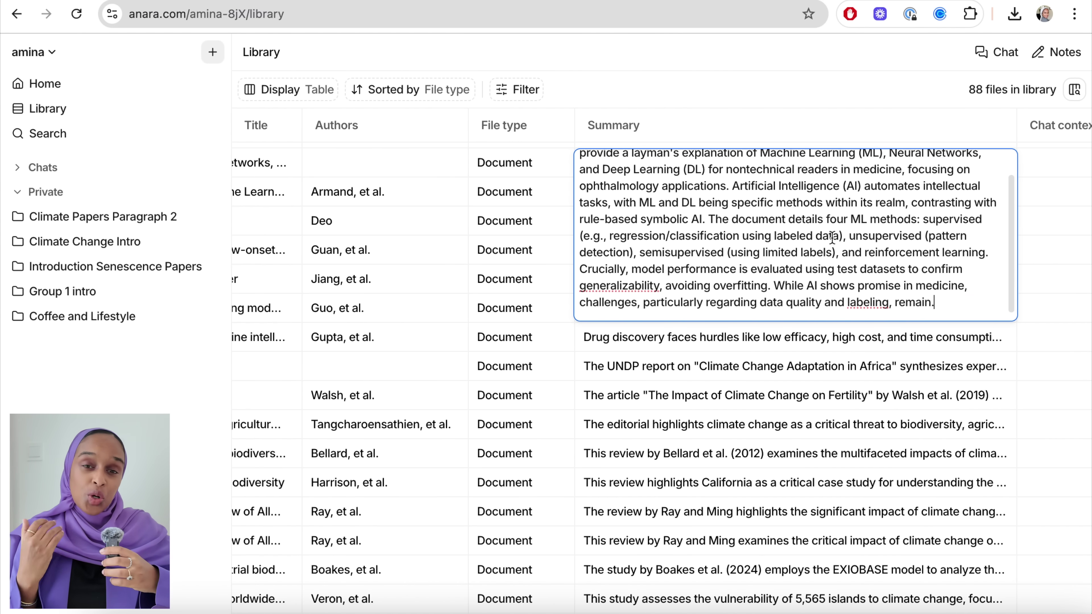
scroll(833, 238, up, 1)
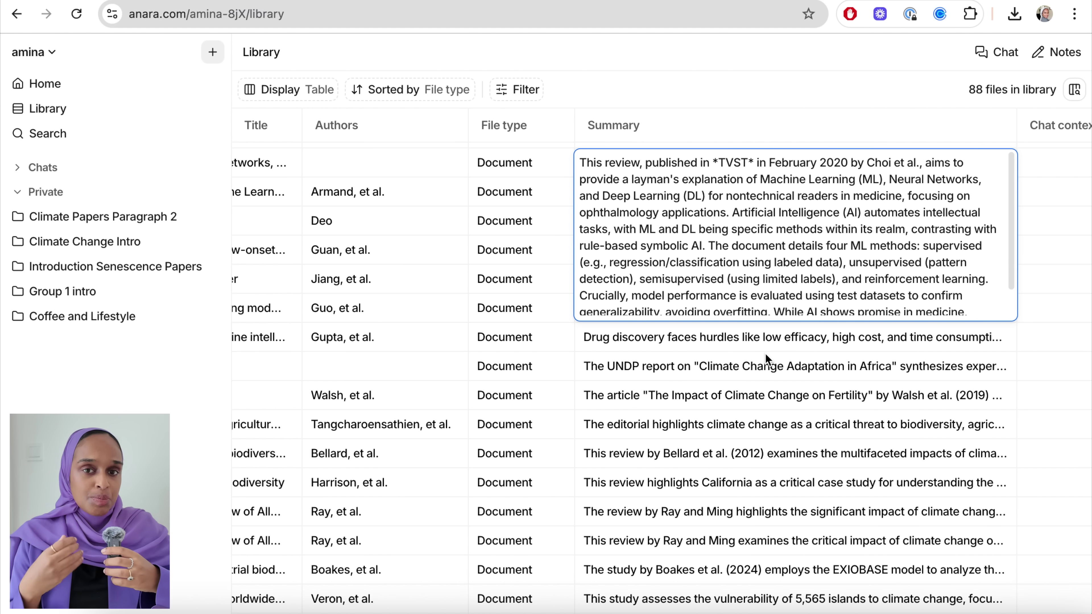
click(771, 345)
click(771, 344)
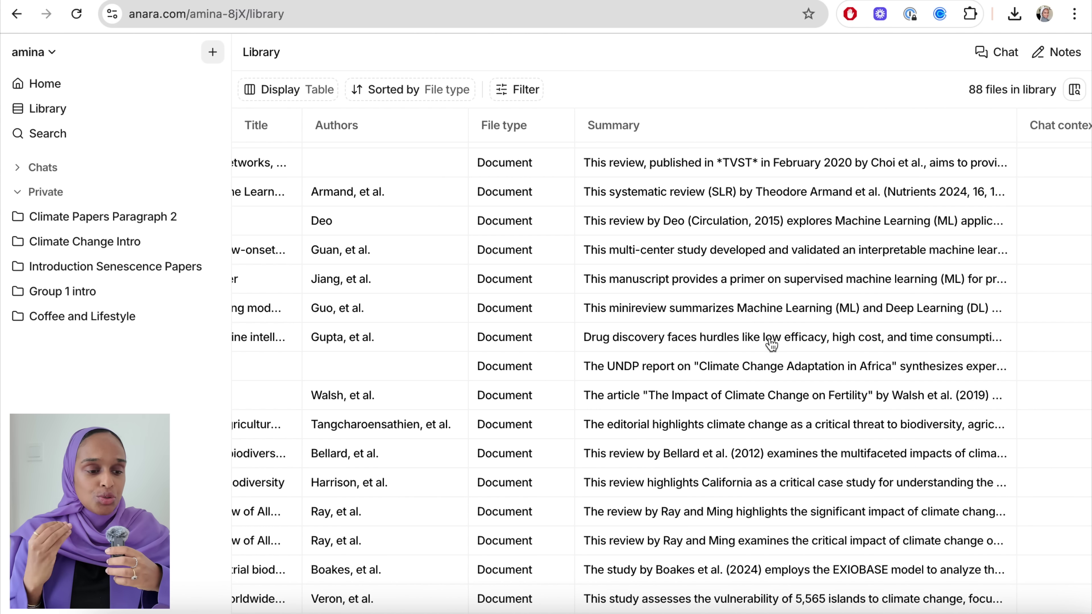
Read the Guan et al. and Deo summaries, then close the expanded view.
click(762, 260)
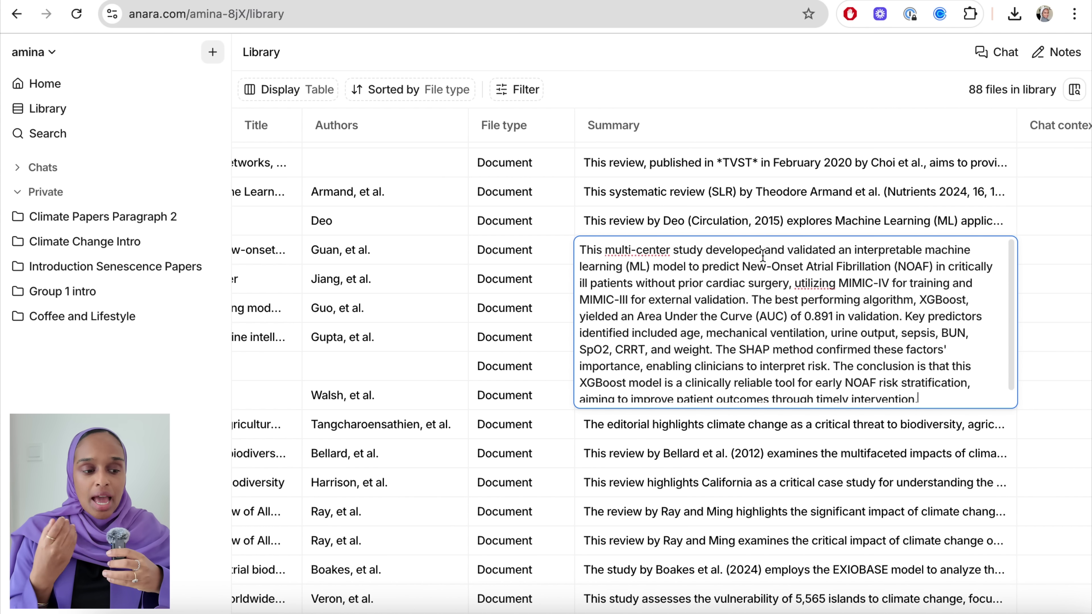
scroll(762, 319, down, 1)
scroll(761, 323, up, 1)
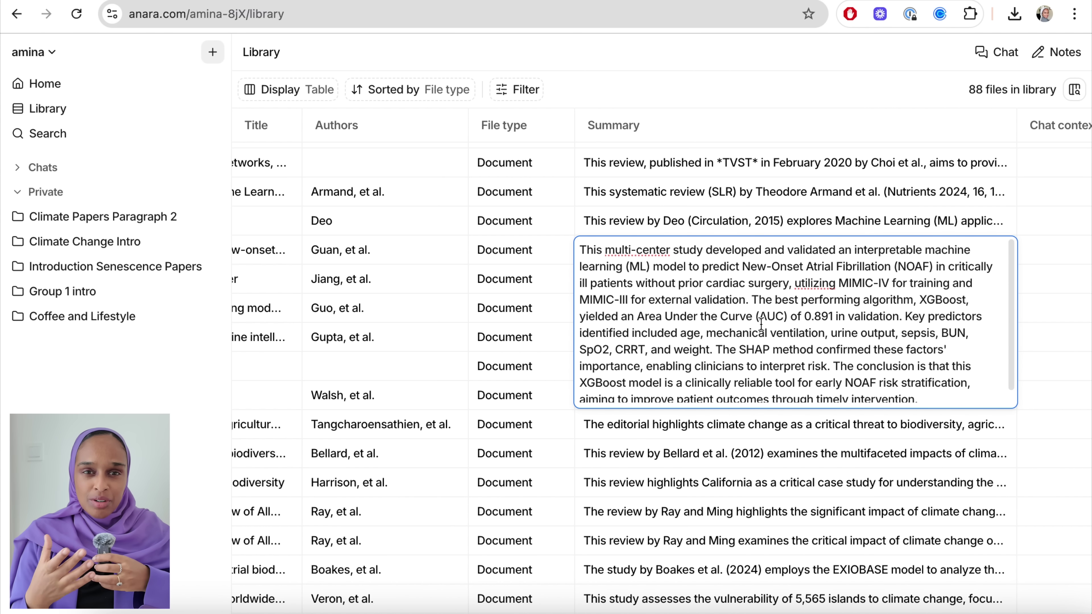
click(758, 231)
key(Escape)
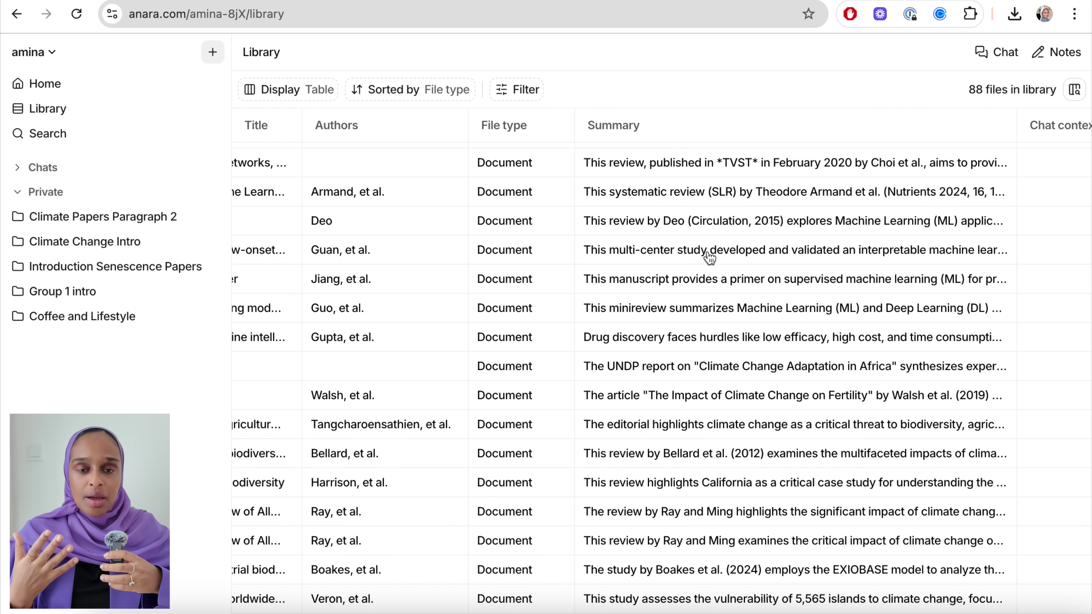
scroll(709, 257, left, 7)
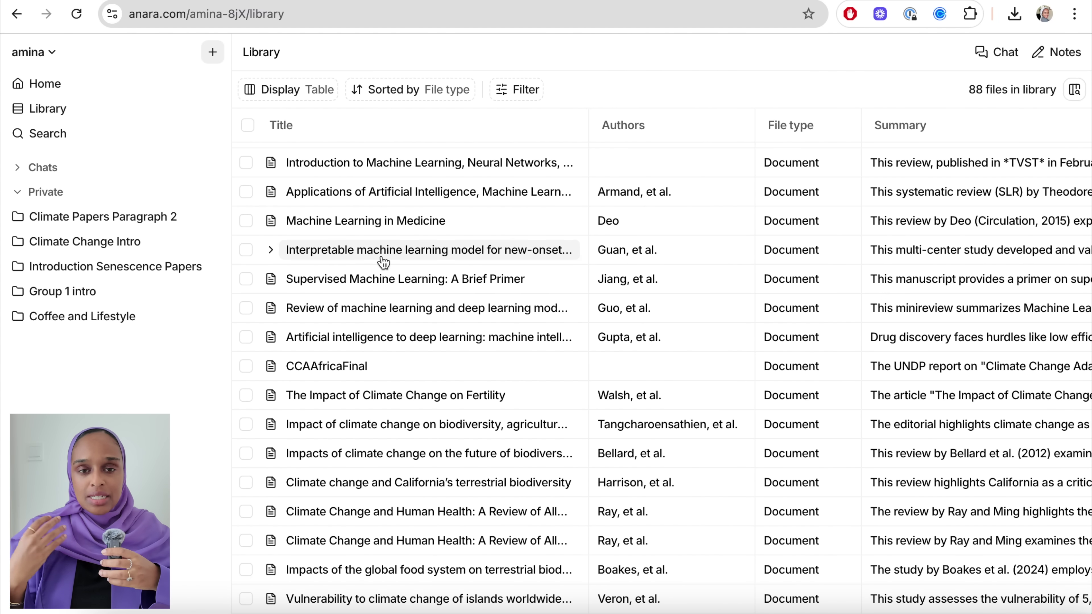
scroll(273, 202, up, 1)
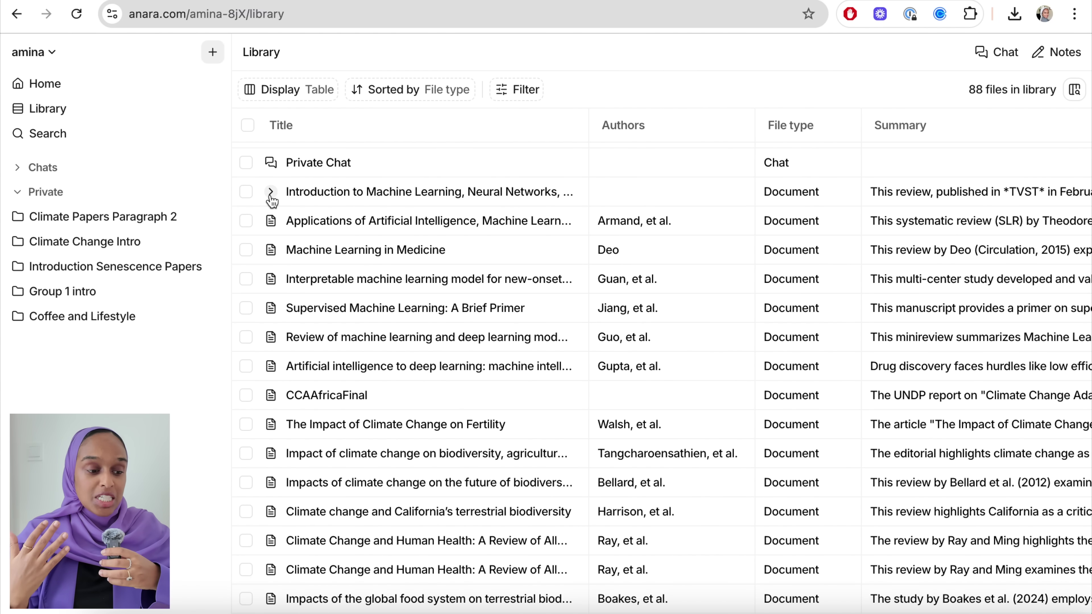
Select the machine learning papers, from the introductory review to the toxicity prediction review.
click(246, 192)
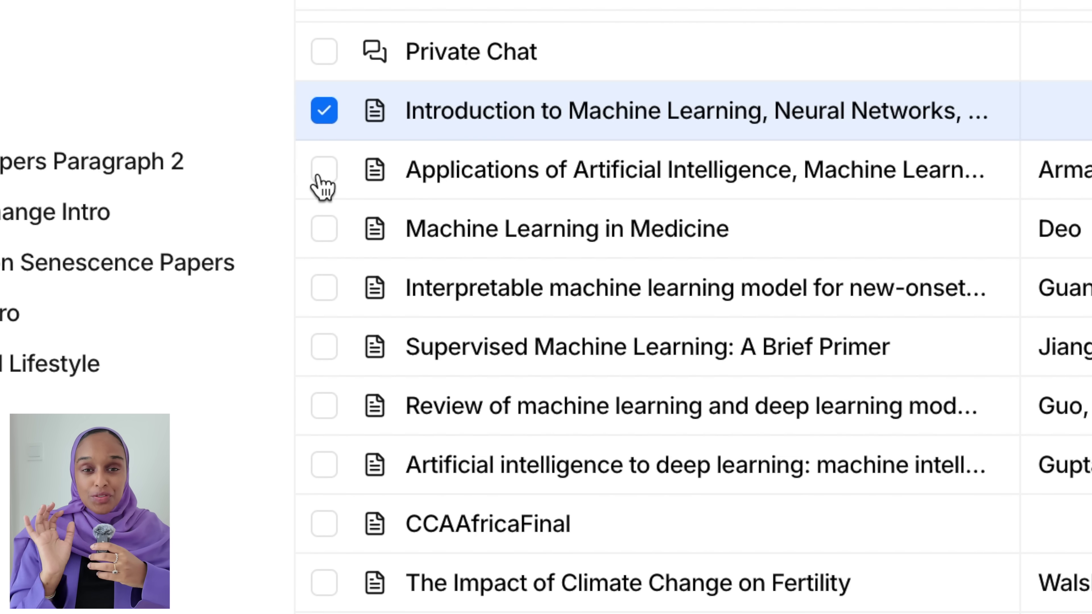
click(323, 175)
click(324, 228)
click(330, 297)
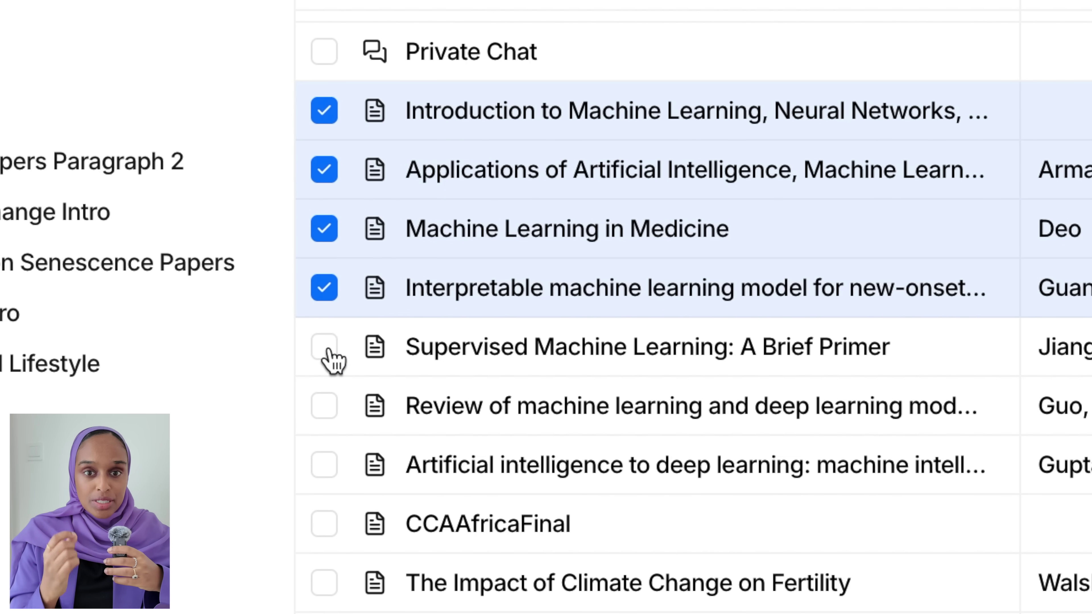
click(329, 355)
click(325, 407)
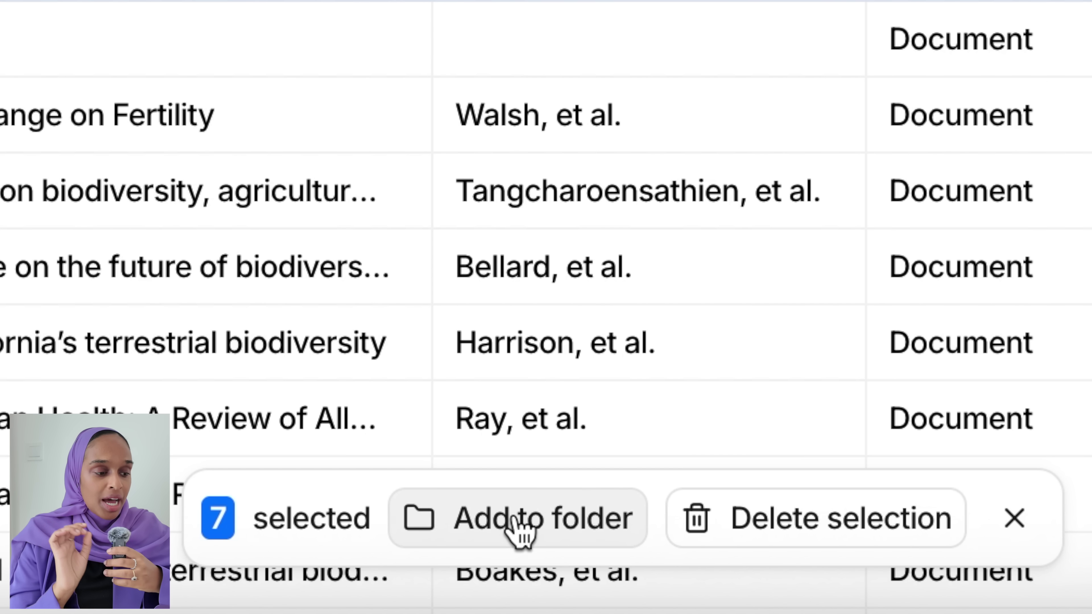
Add the selected papers to a new folder named Machine Learning and open it.
click(521, 529)
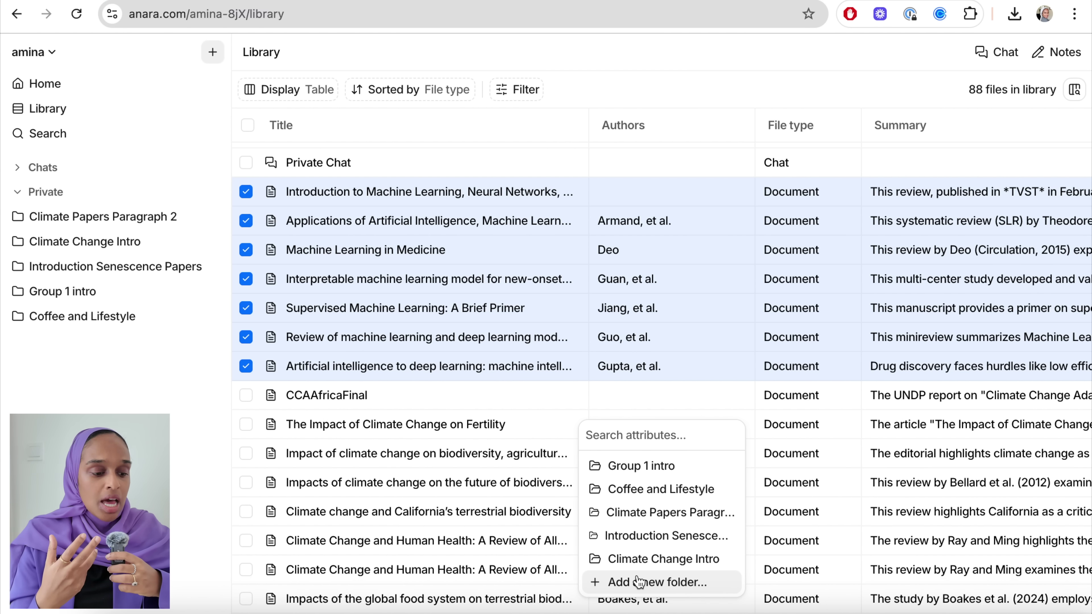
click(611, 527)
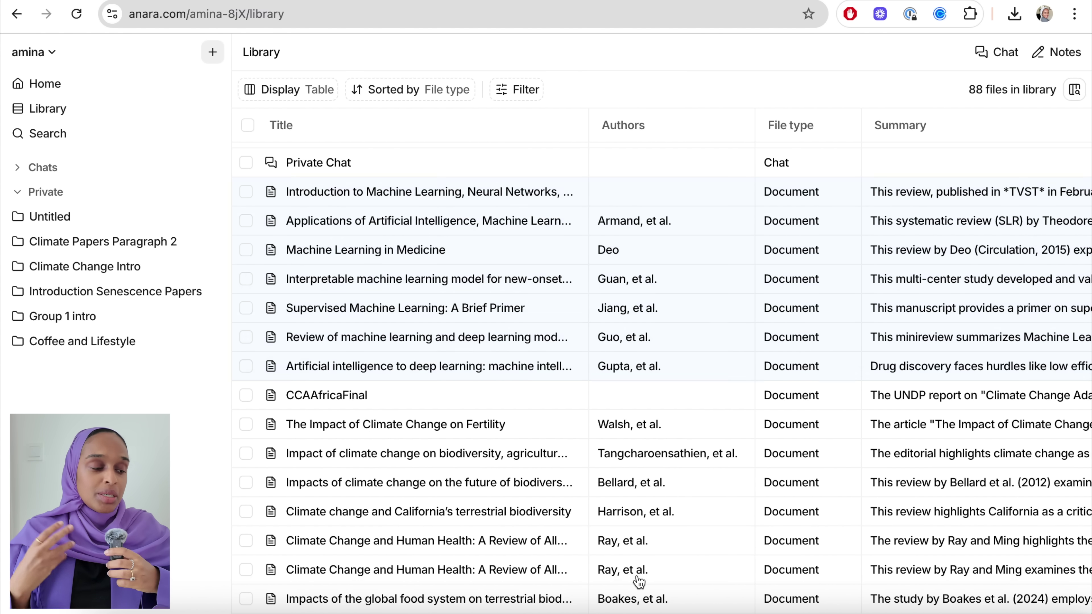
text(Machn)
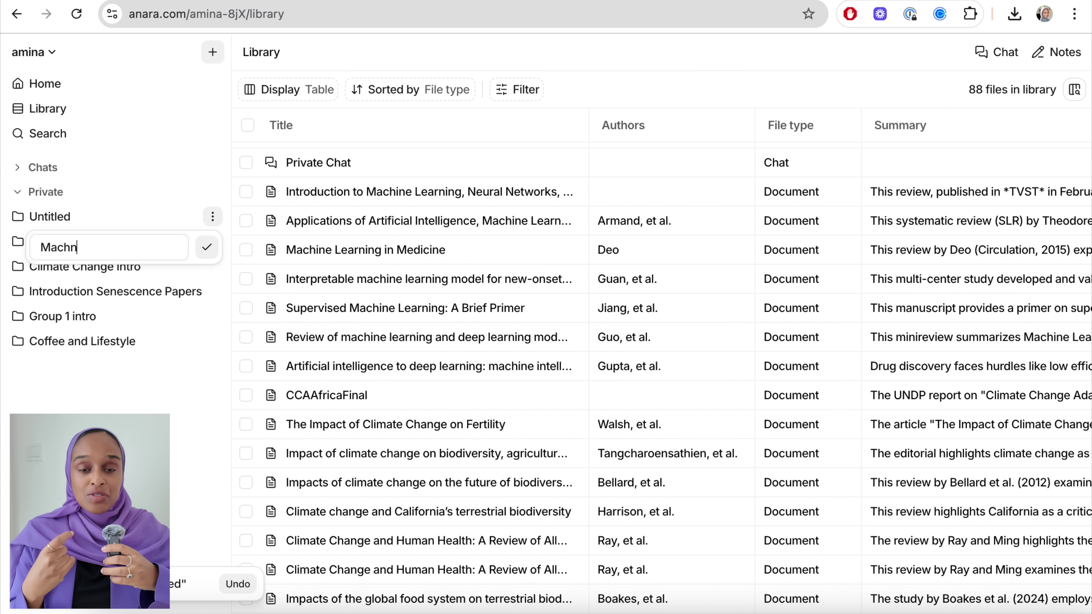
key(BackSpace)
text(ine Learning)
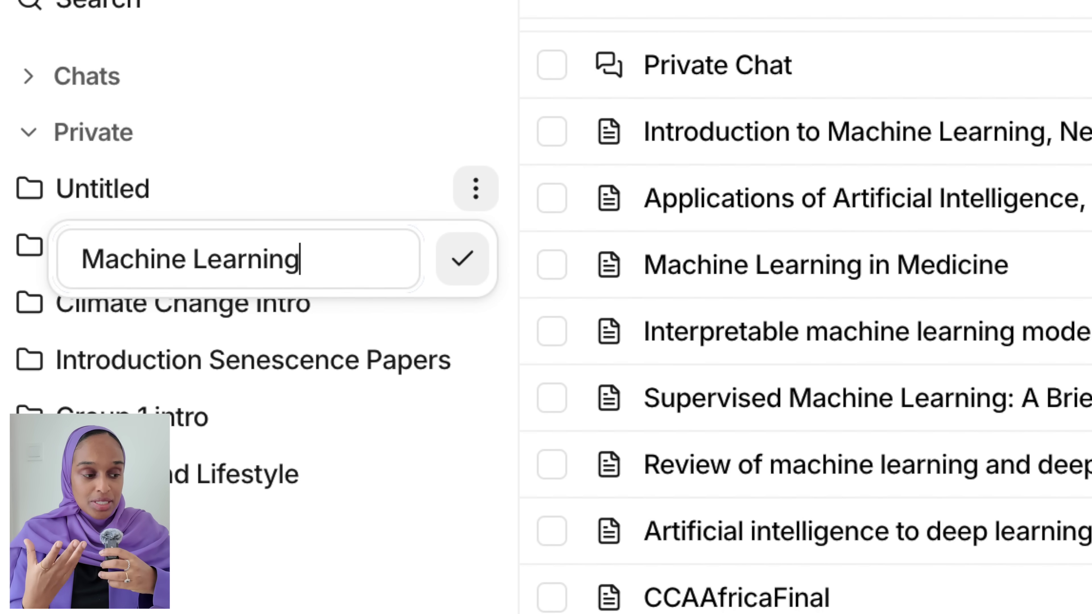
key(Return)
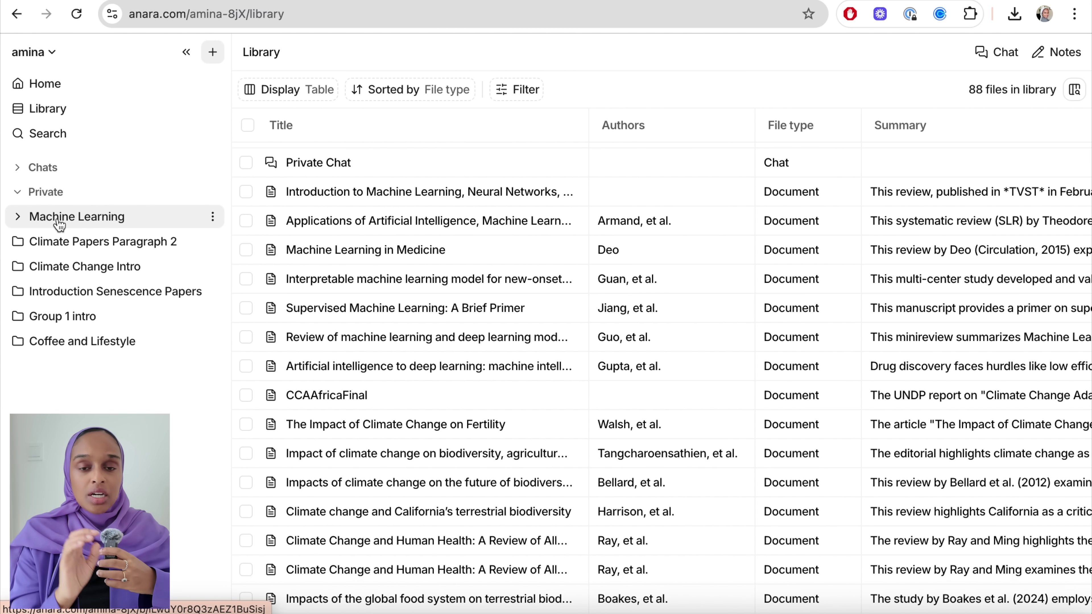
click(59, 219)
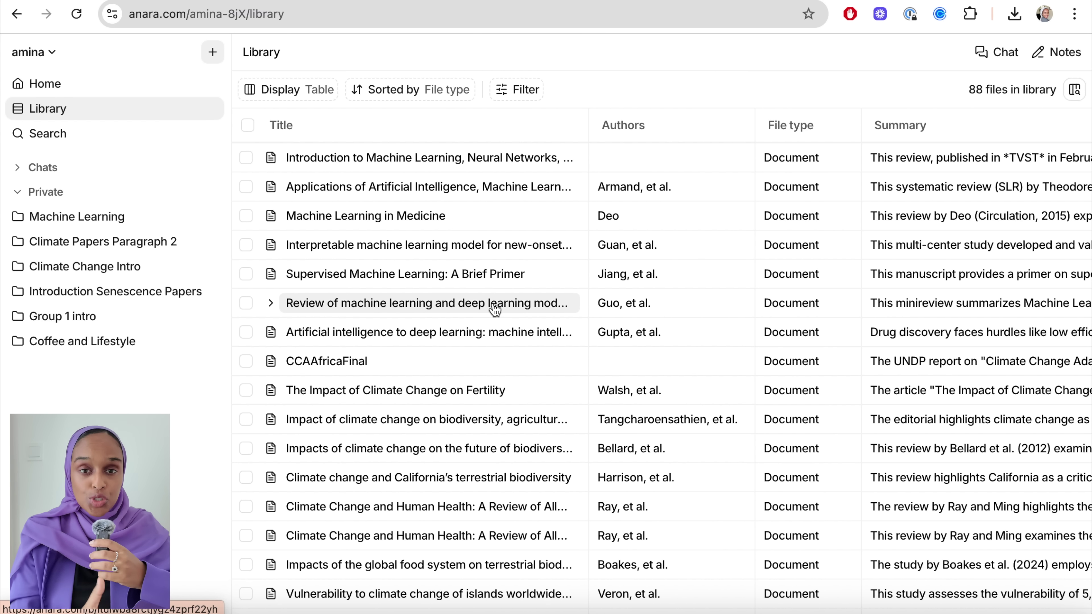
click(494, 304)
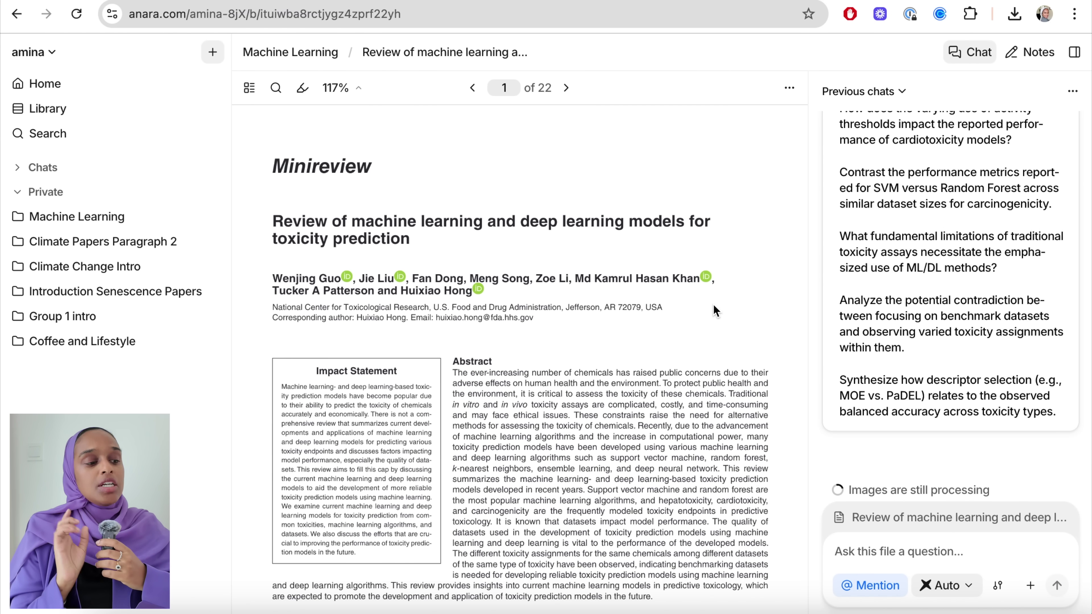
scroll(715, 311, down, 1)
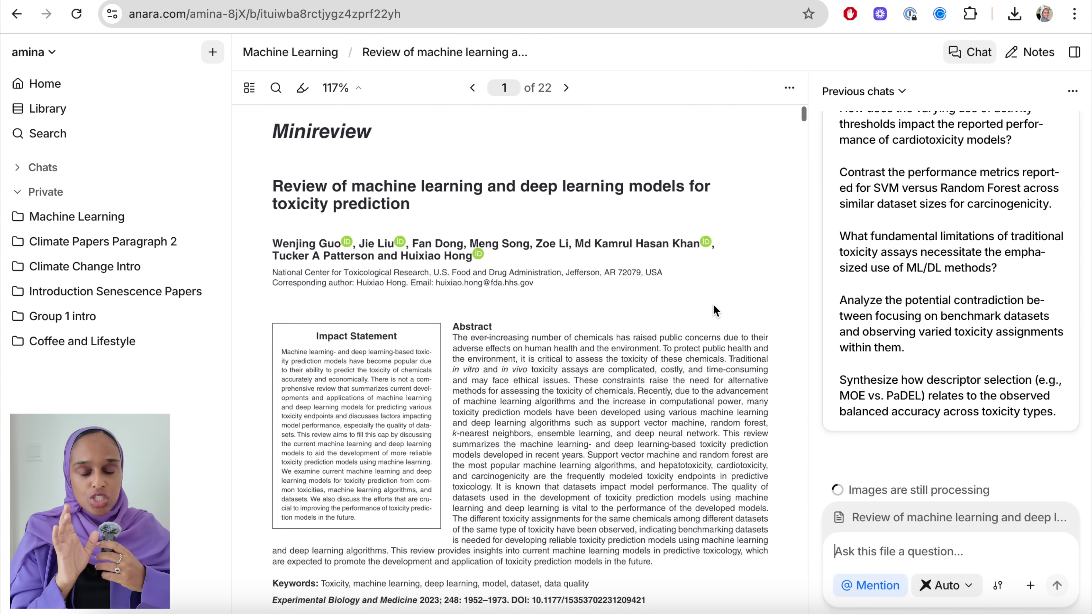
scroll(715, 311, down, 1)
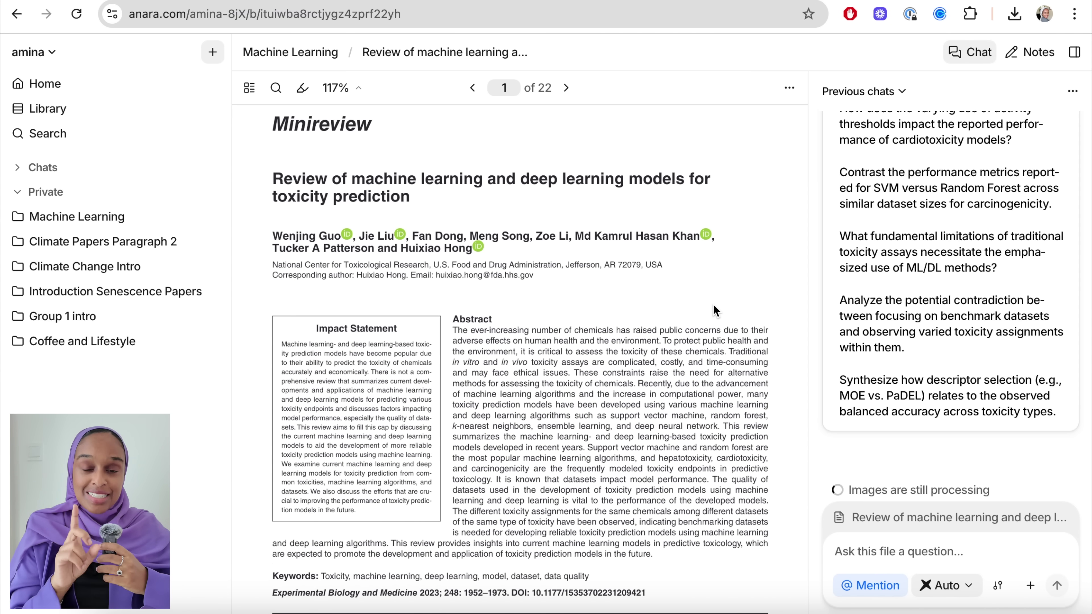
scroll(715, 311, down, 5)
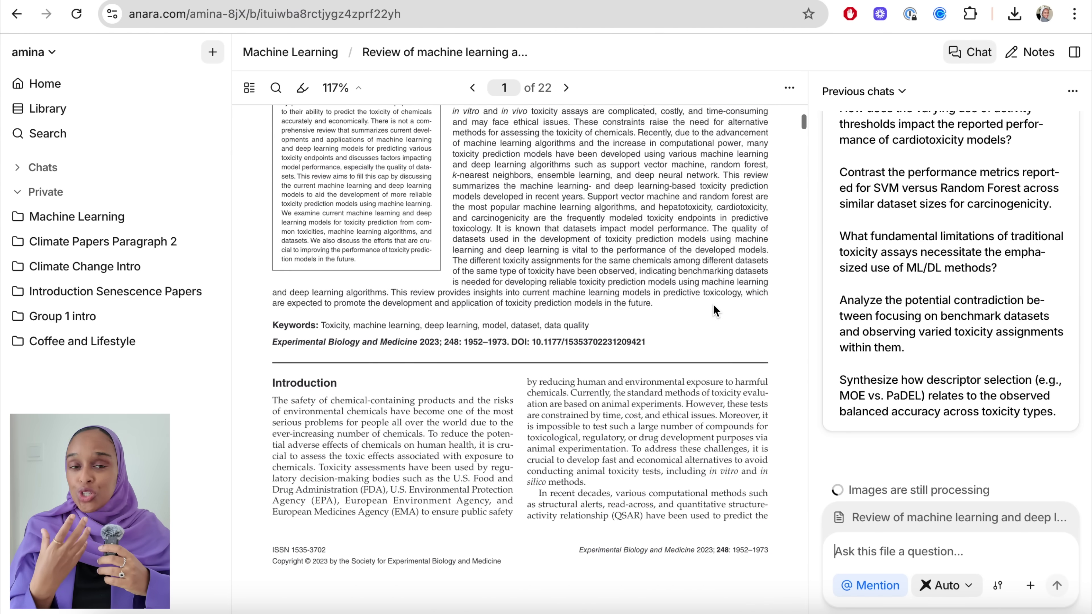
scroll(715, 311, down, 2)
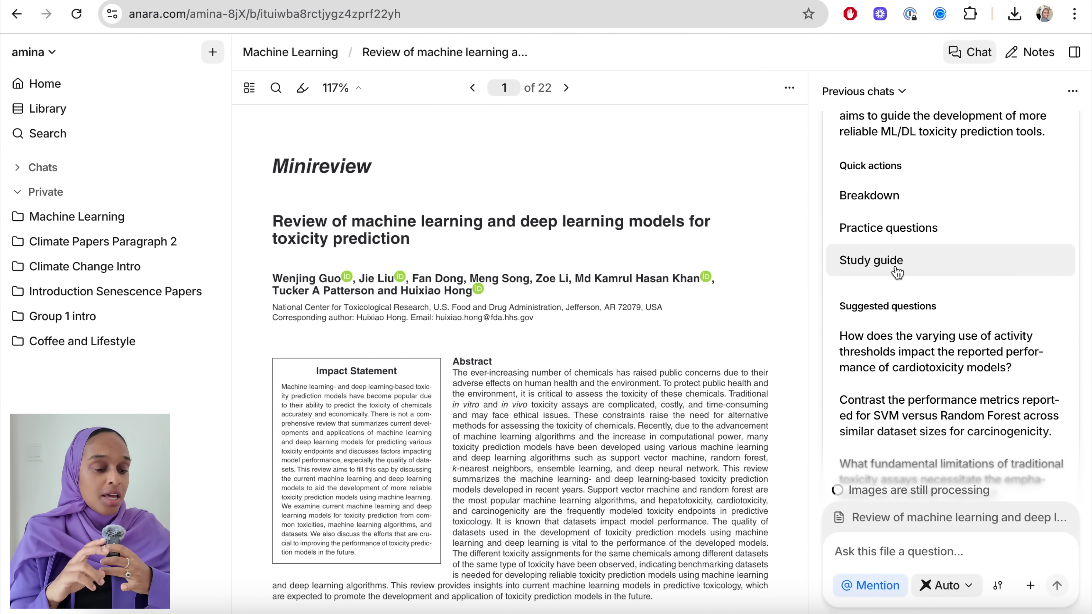
scroll(898, 272, down, 3)
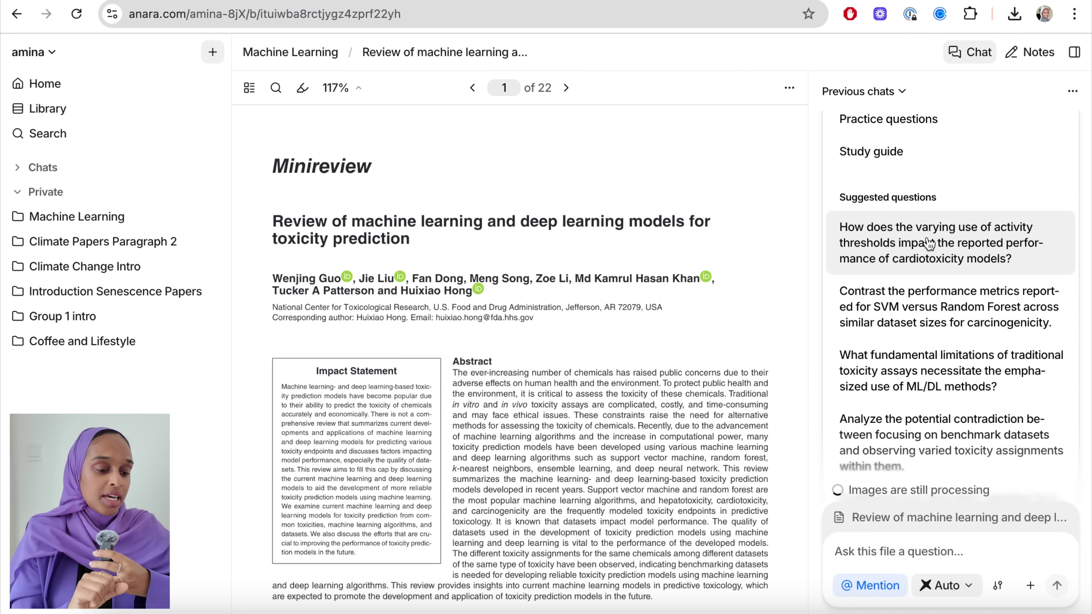
scroll(929, 243, down, 3)
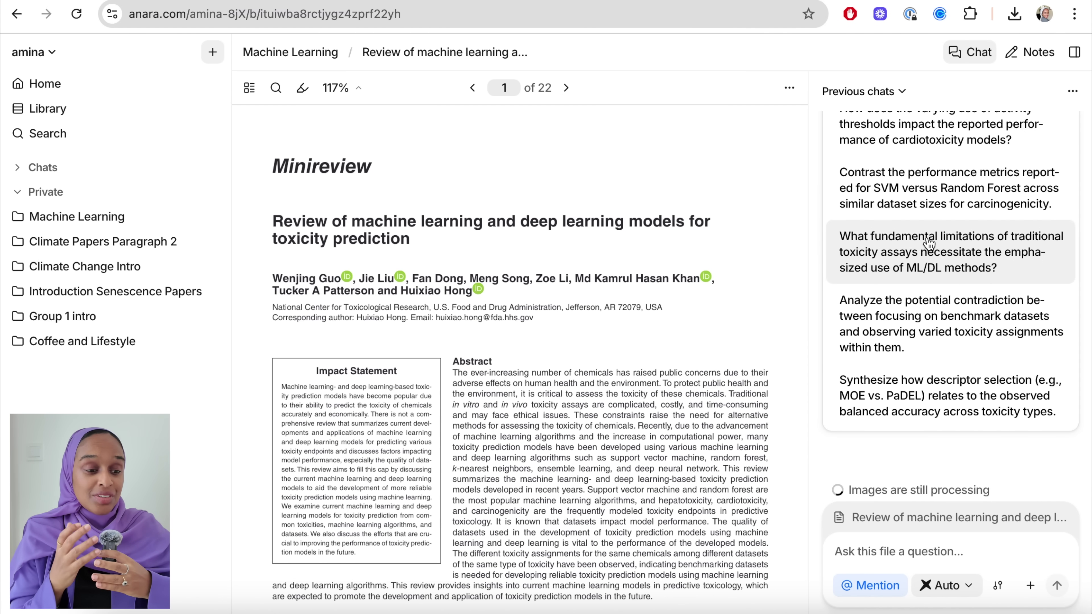
scroll(929, 243, up, 7)
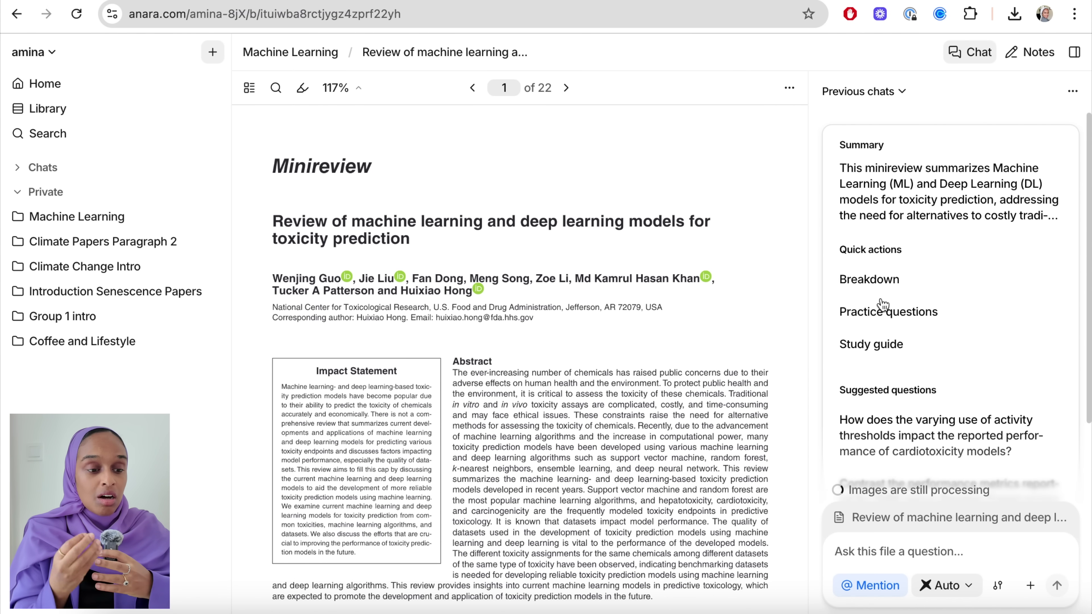
Paste the prepared summary-table request into the toxicity review's chat and send it.
key(ctrl+v)
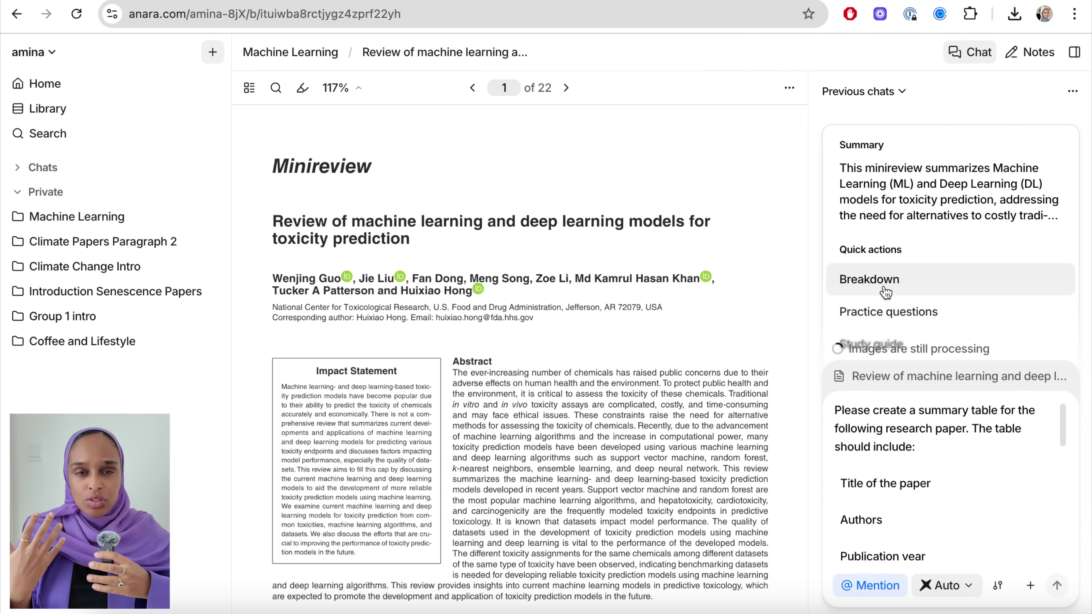
scroll(895, 514, up, 5)
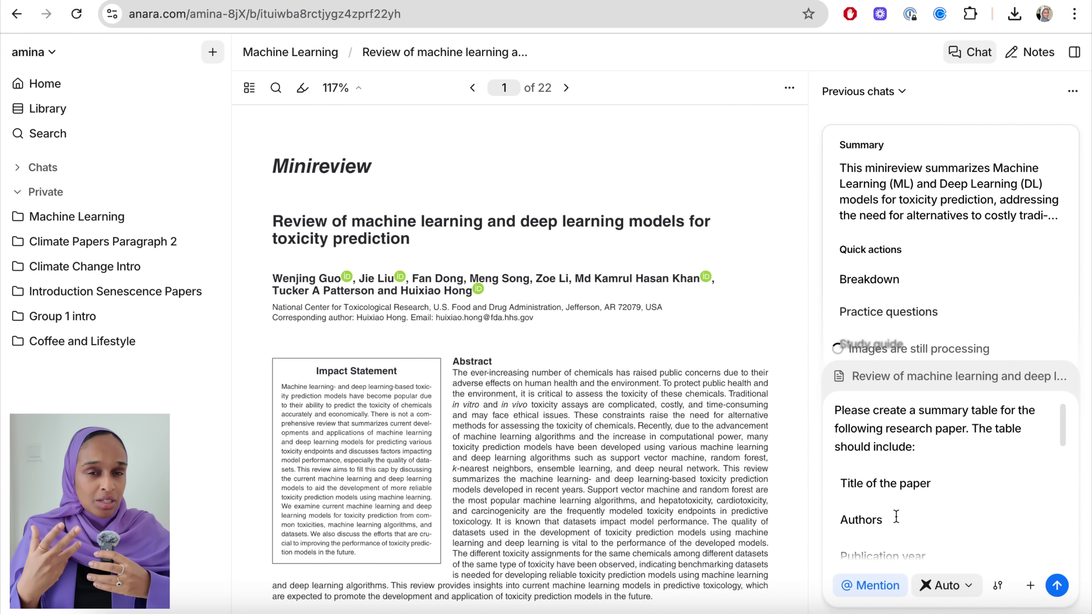
scroll(896, 516, down, 8)
scroll(897, 515, up, 1)
scroll(896, 516, down, 3)
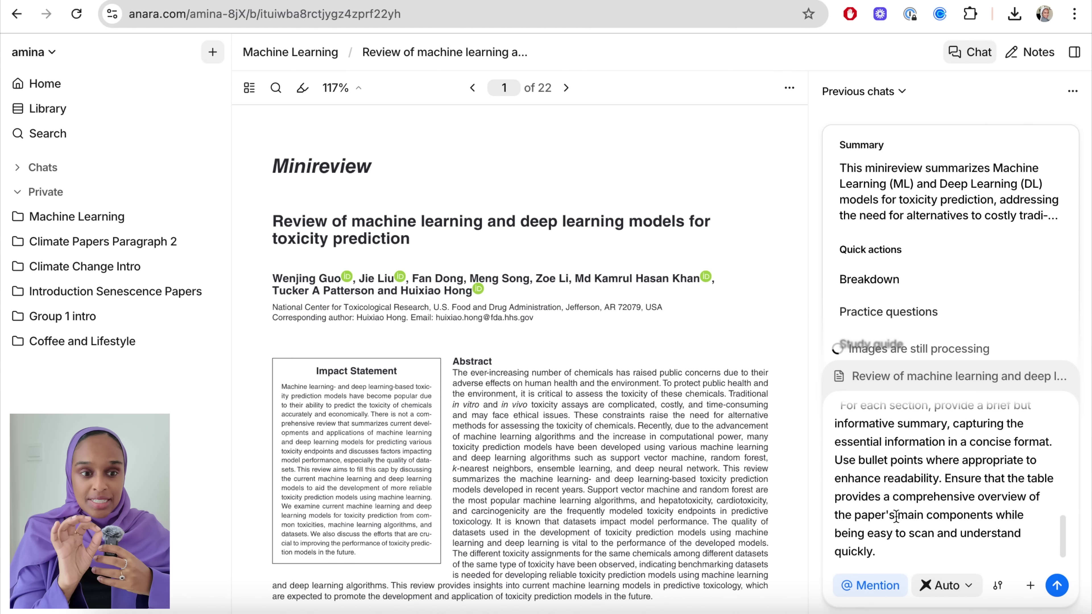
scroll(896, 517, up, 10)
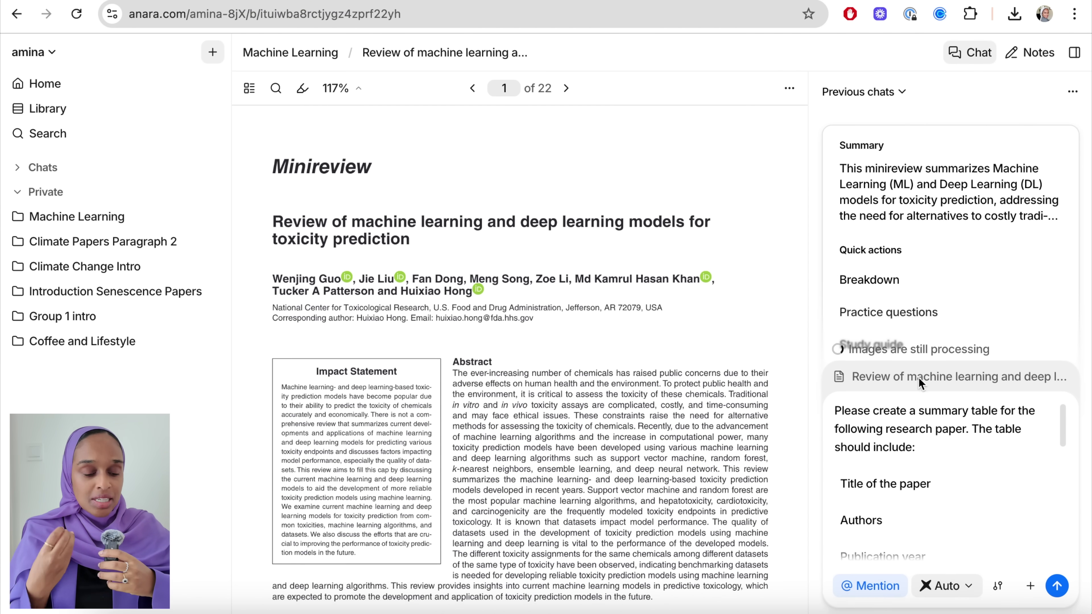
click(1056, 585)
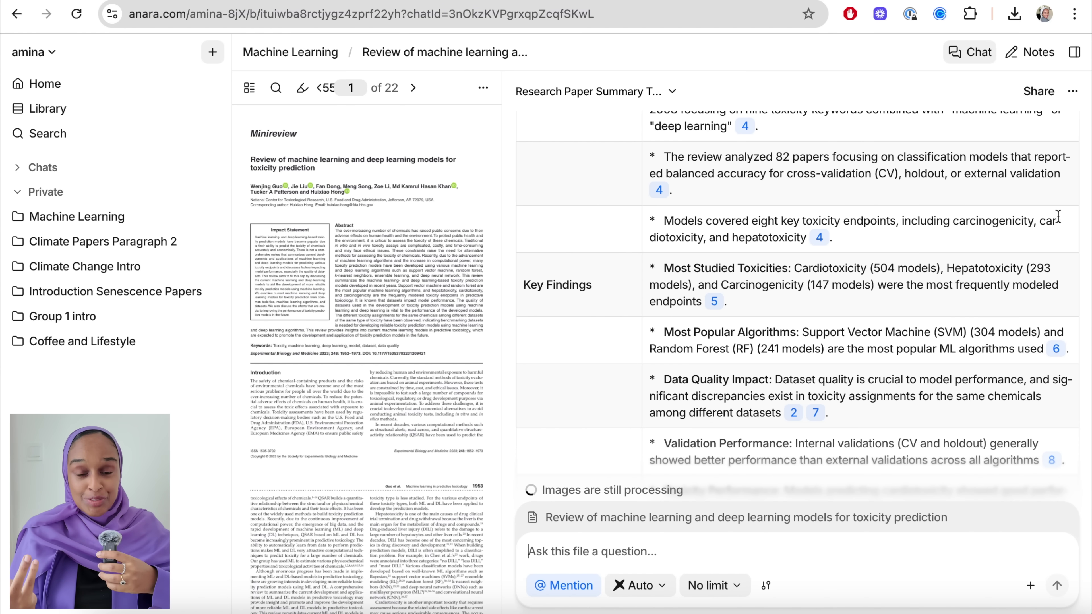
Attach the Toxicity Performance finding to the chat and ask 'what were the results that showed this'.
scroll(1059, 217, down, 4)
triple_click(785, 322)
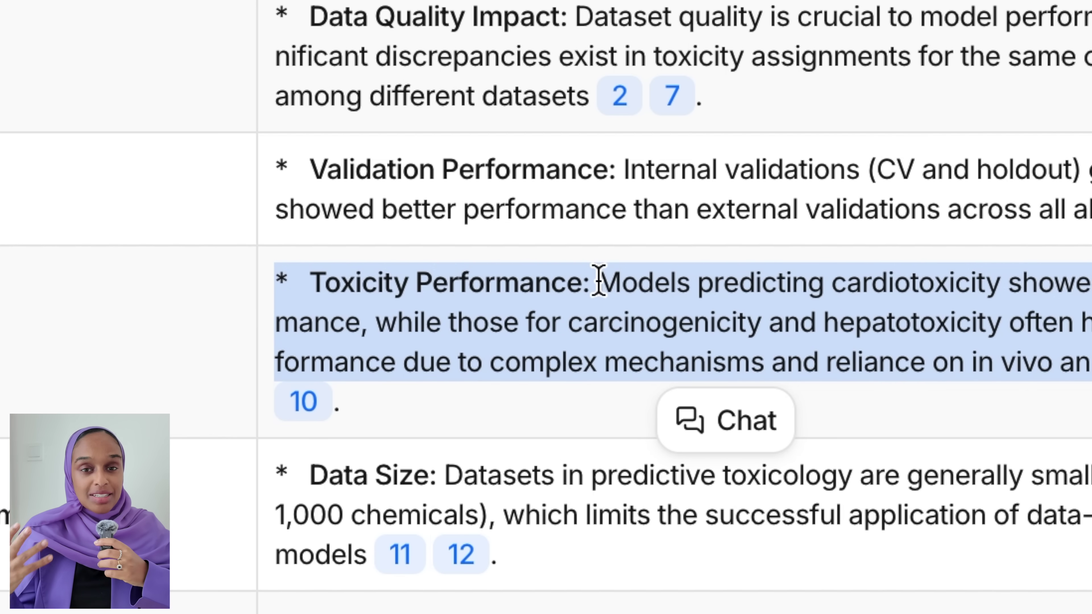
click(719, 425)
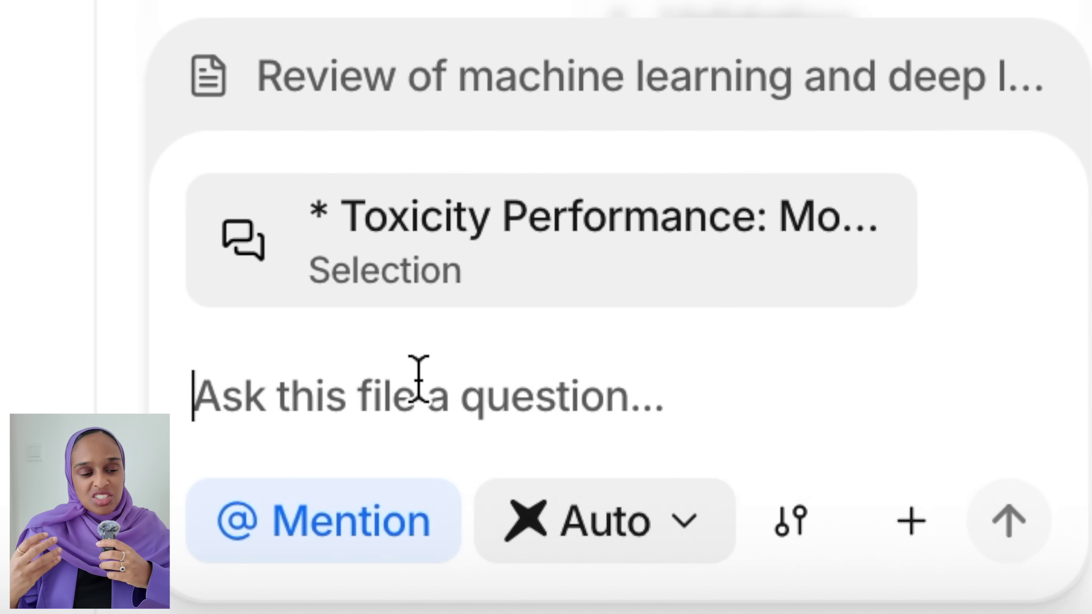
text(what were)
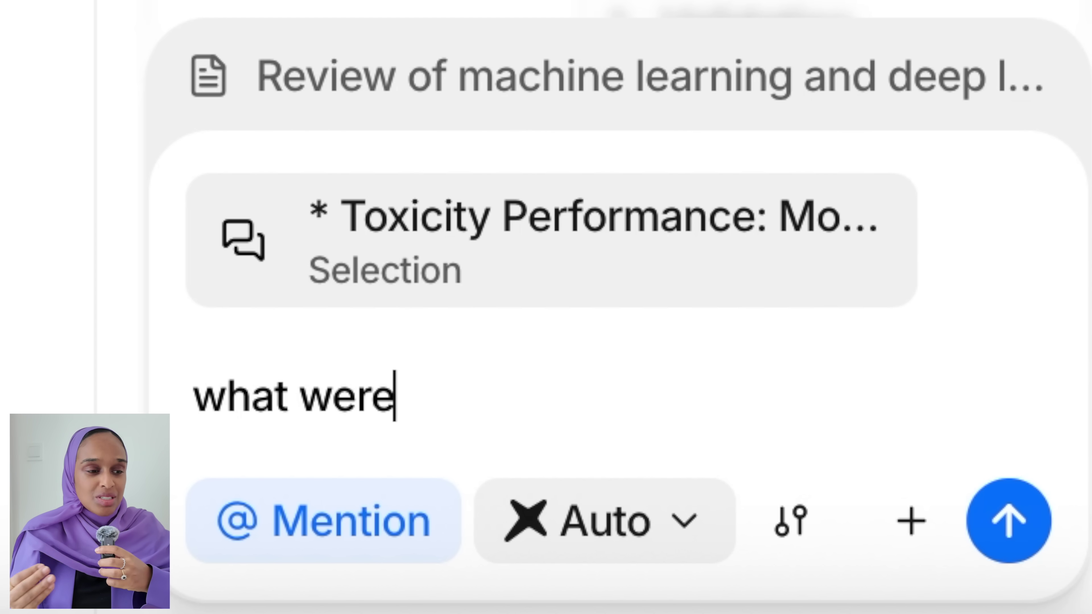
text( the results that showed thi)
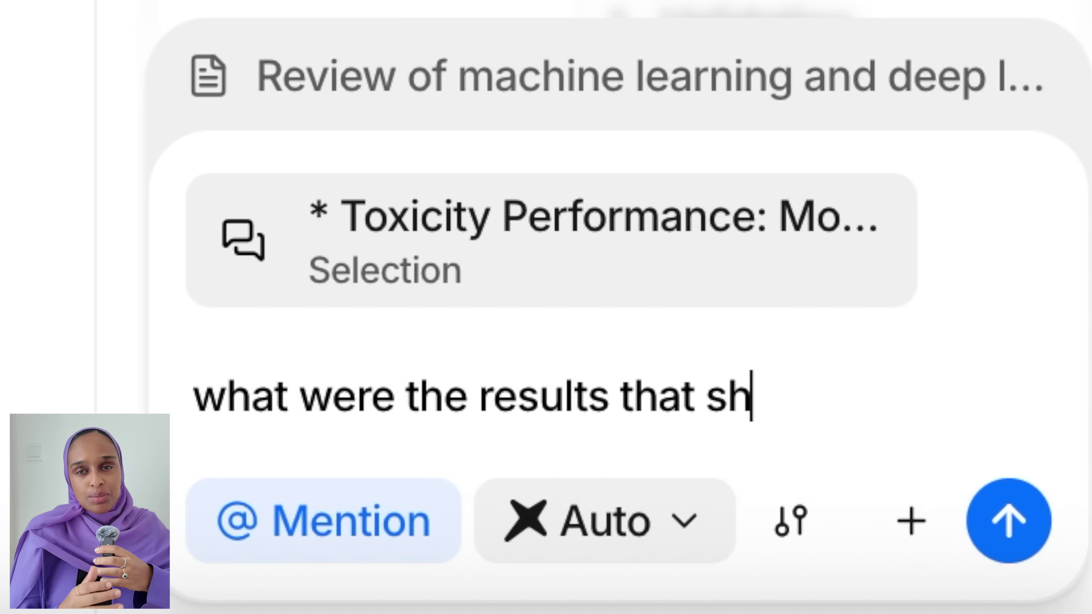
text(s)
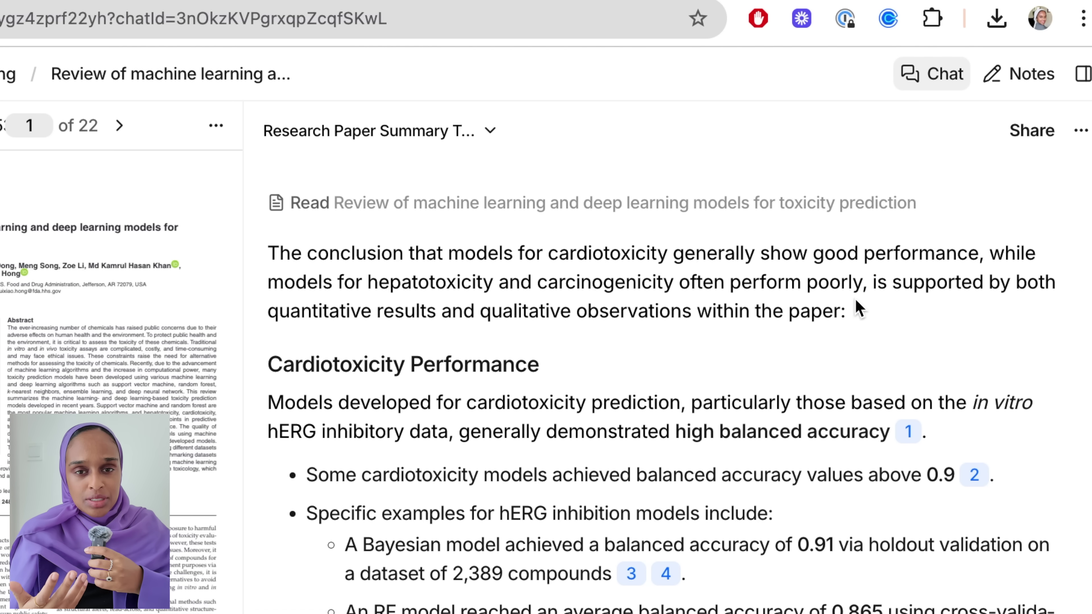
Select the supported-conclusion claim and read the cited answer on cardiotoxicity versus hepatotoxicity models.
drag(860, 292, 843, 314)
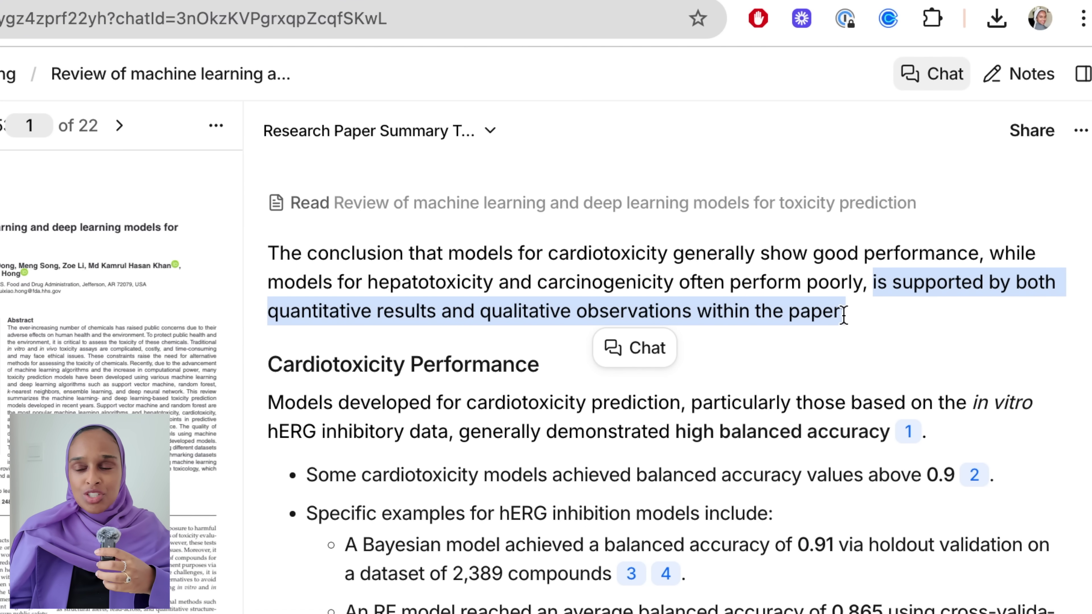
scroll(844, 315, down, 5)
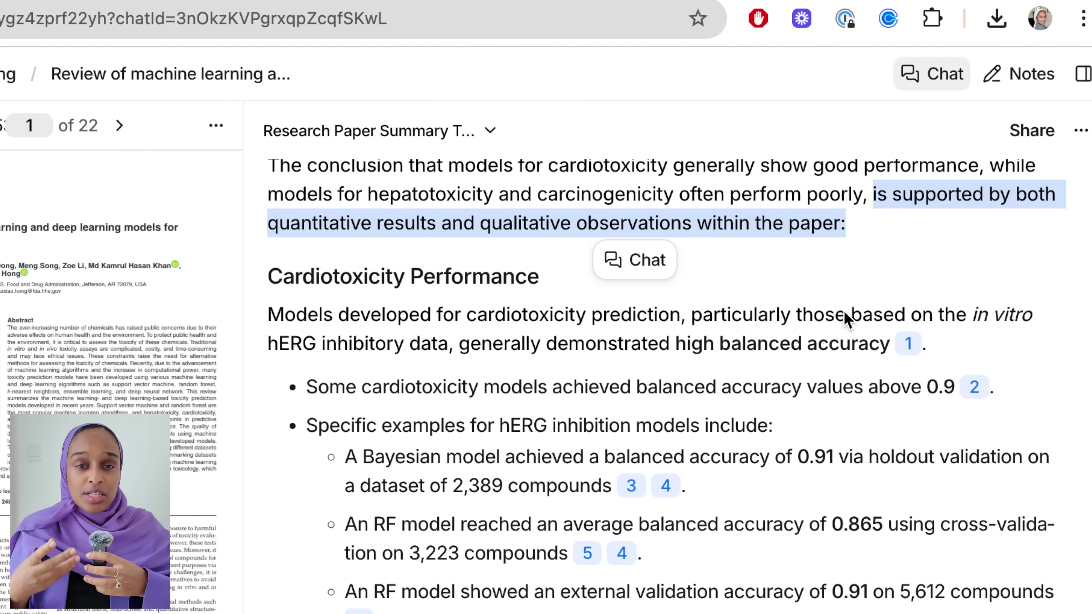
scroll(844, 319, up, 1)
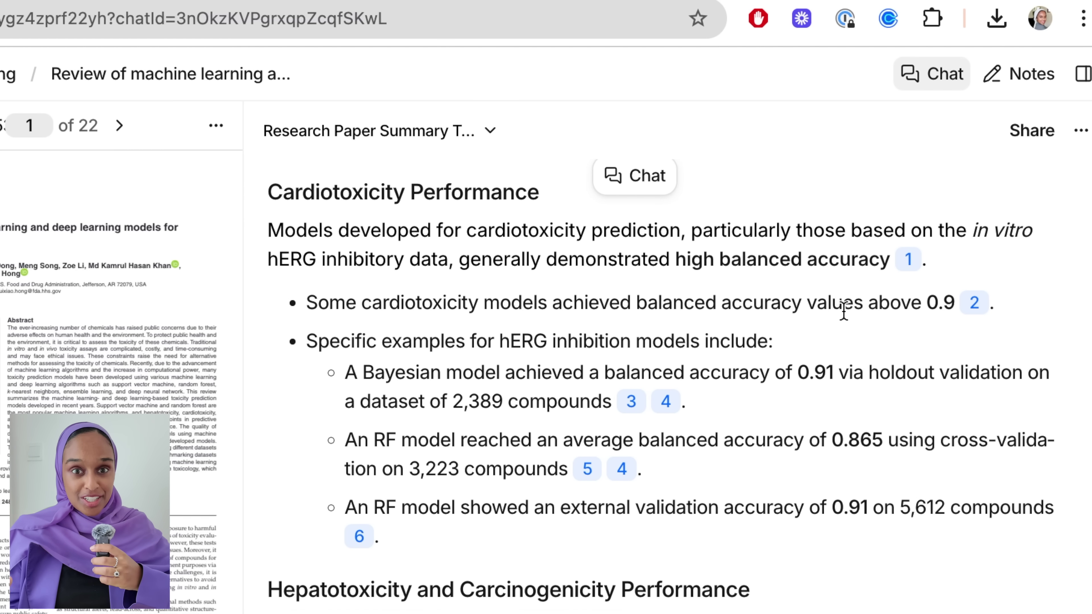
scroll(843, 309, down, 3)
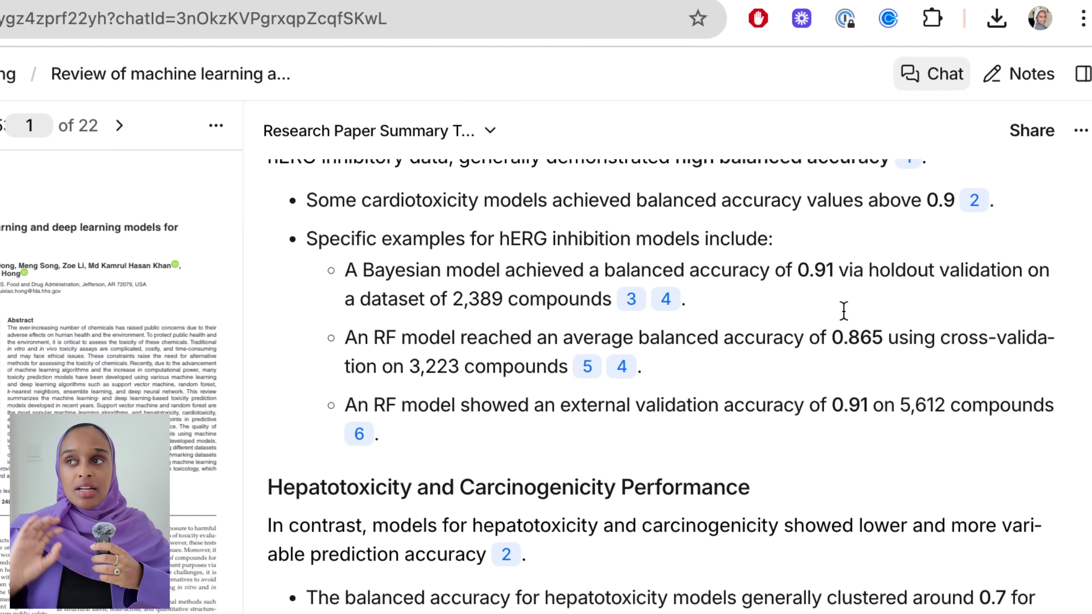
scroll(844, 318, down, 8)
scroll(844, 306, down, 5)
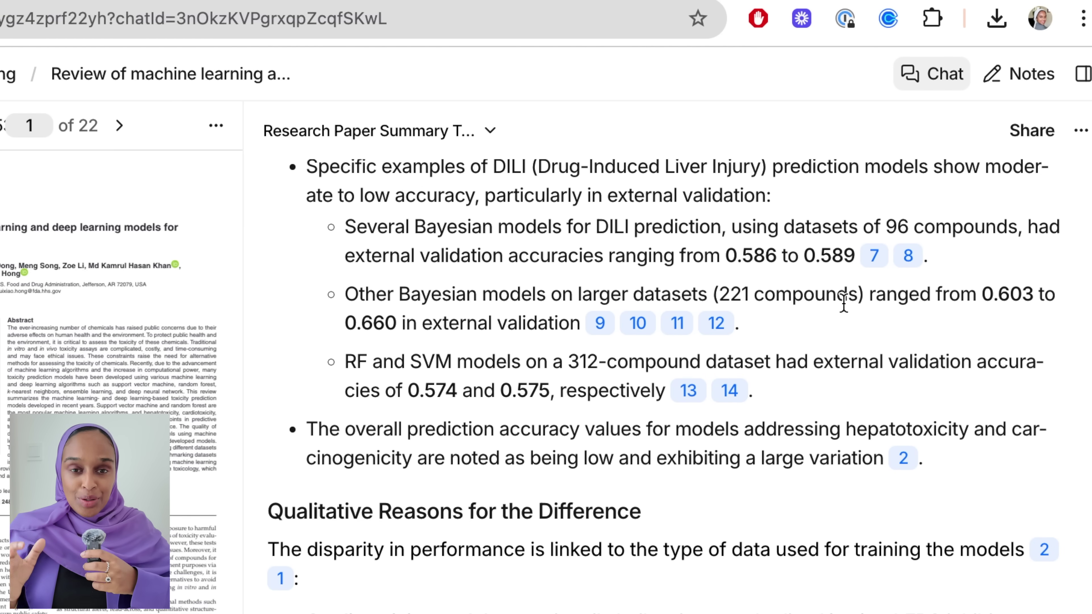
scroll(844, 306, down, 6)
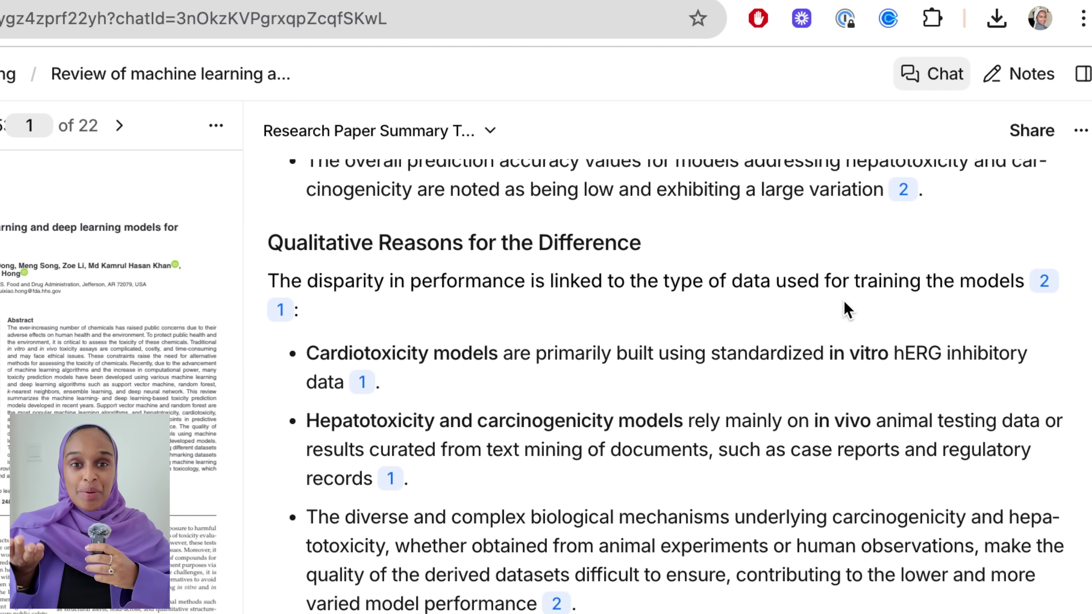
scroll(844, 307, down, 2)
scroll(844, 310, up, 1)
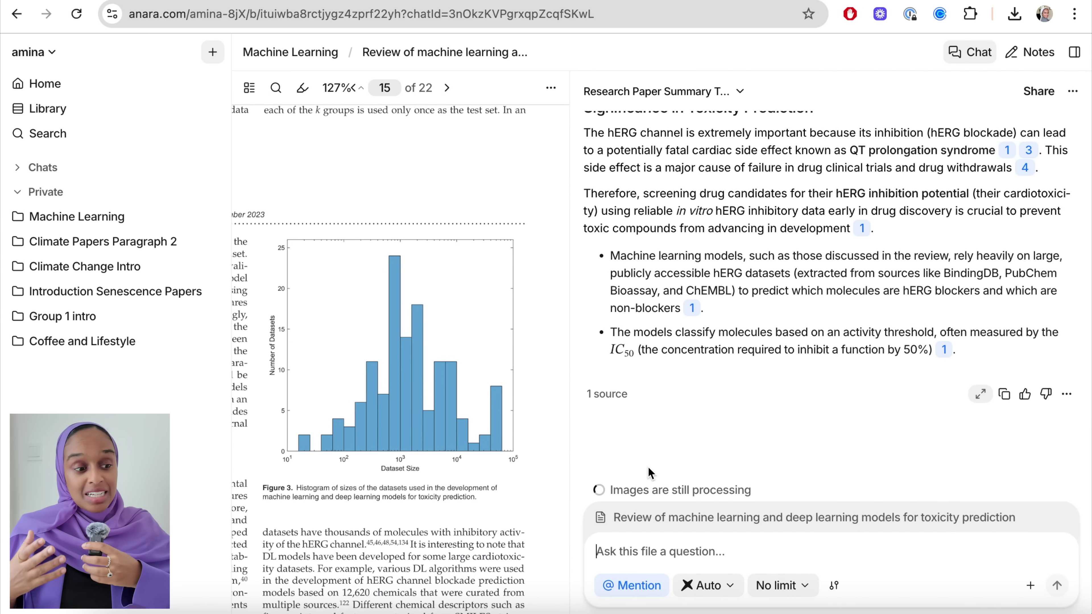
Ask about Figure 3 and select the answer's dataset-size histogram description.
click(749, 552)
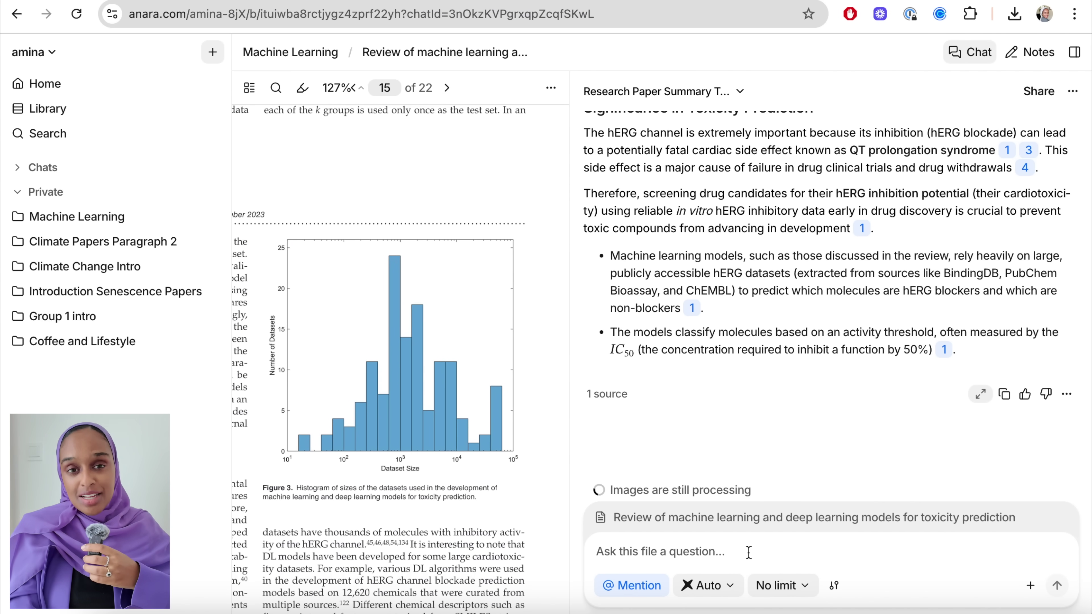
text(can)
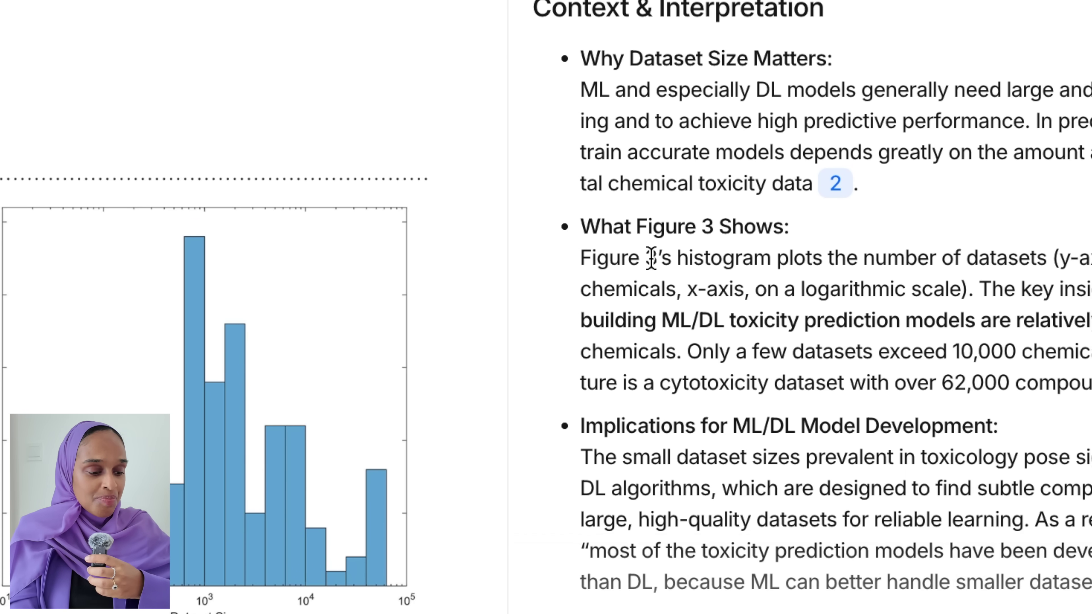
drag(648, 259, 689, 259)
drag(777, 285, 805, 297)
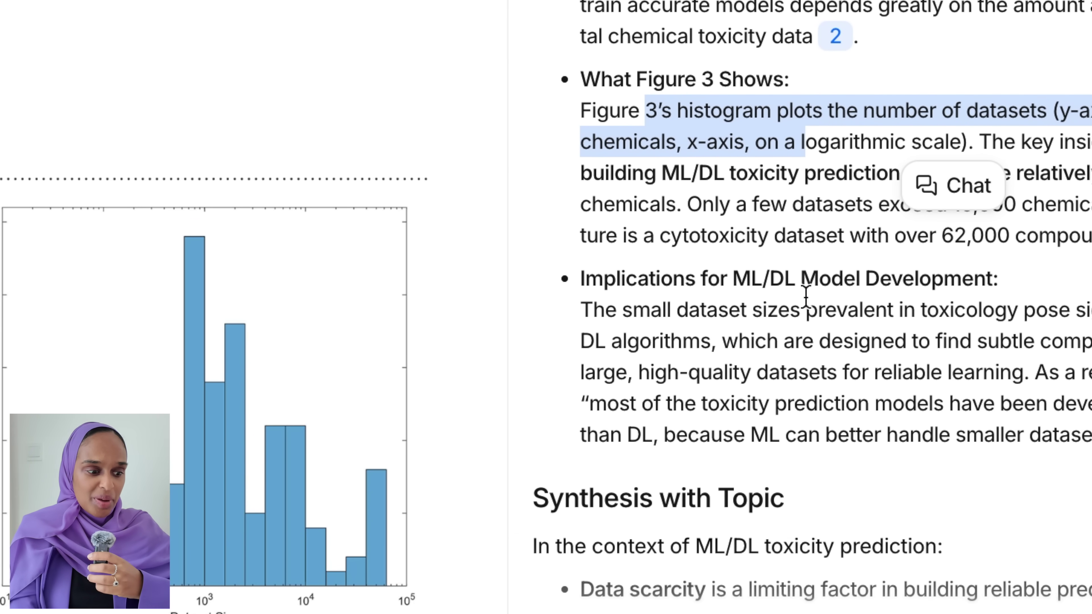
click(811, 327)
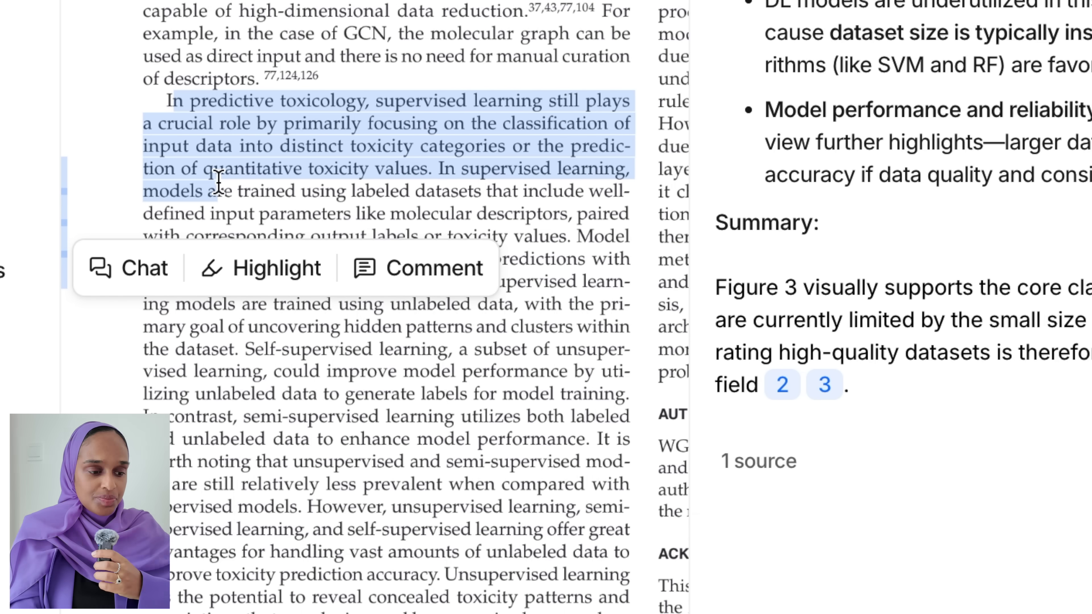
Highlight the supervised learning passage through the toxicity values in yellow.
drag(218, 183, 237, 235)
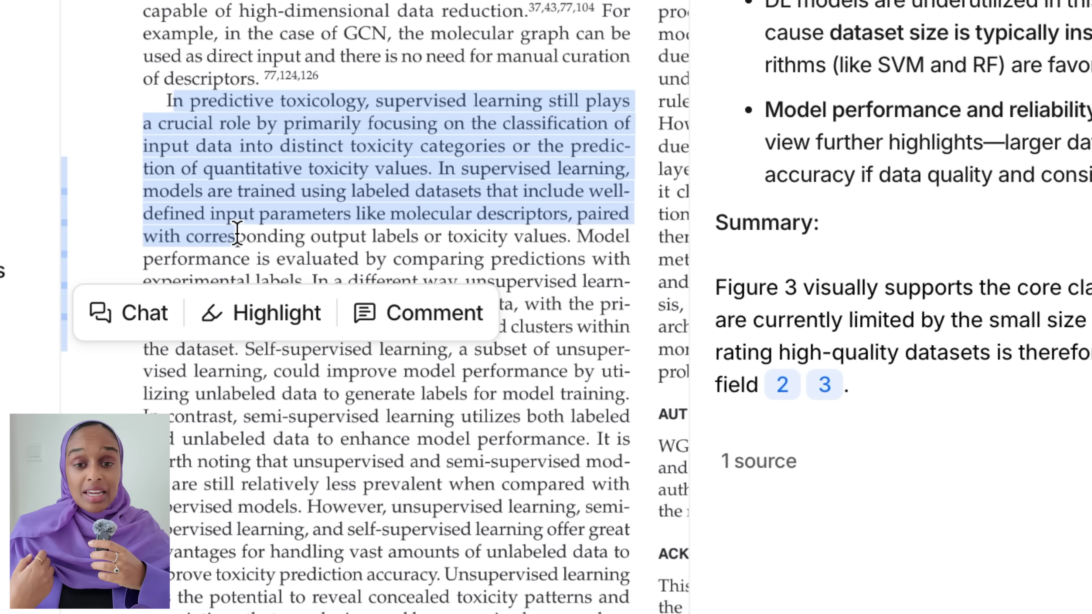
drag(238, 234, 577, 238)
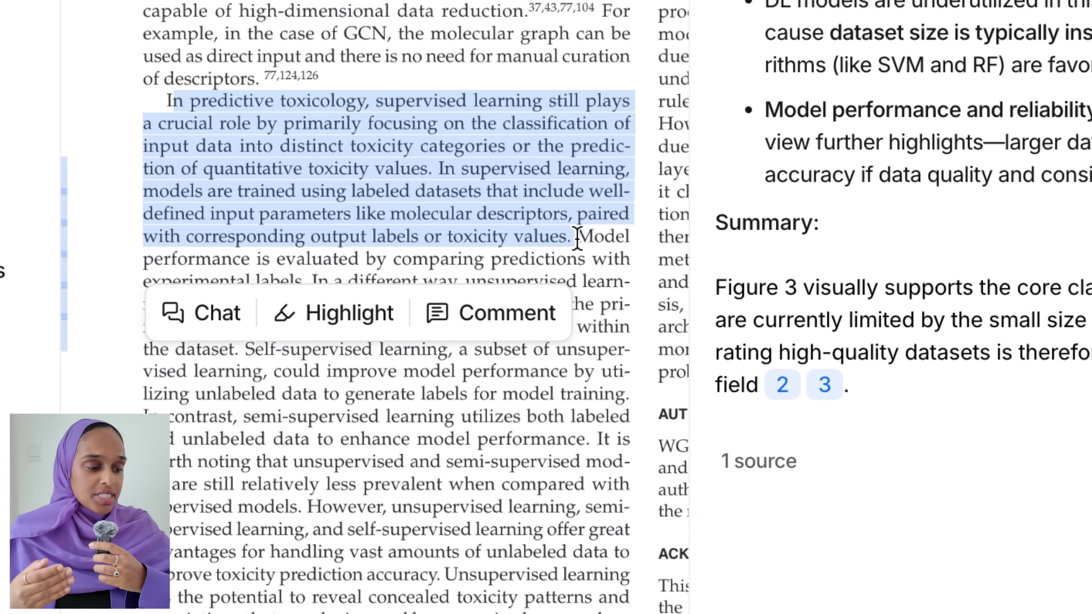
click(302, 313)
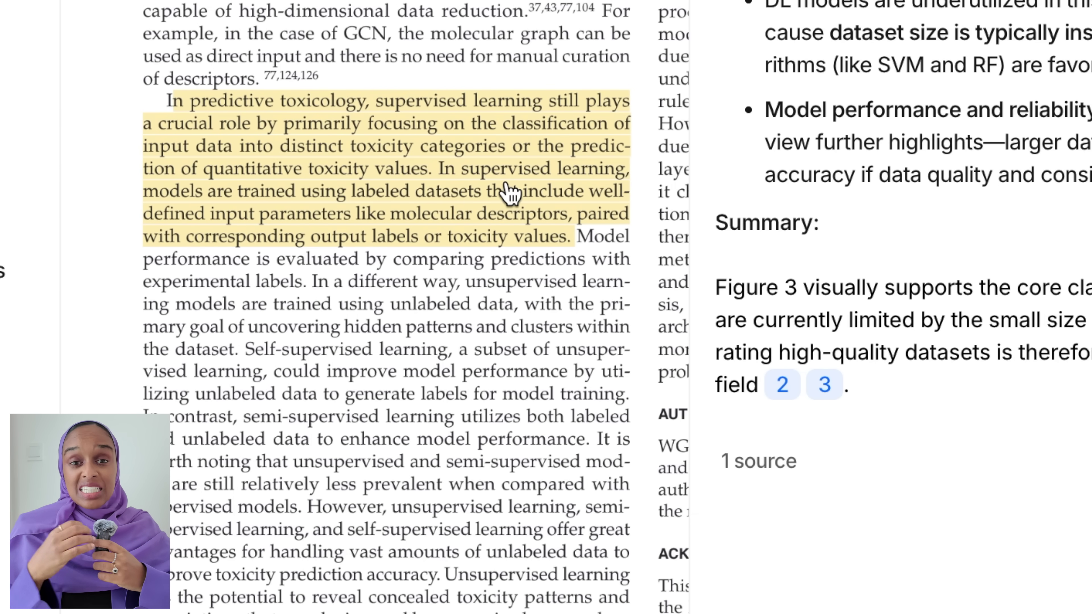
Comment 'explanation of machine learning' on the highlighted paragraph and view the saved comment.
click(519, 202)
scroll(524, 205, up, 5)
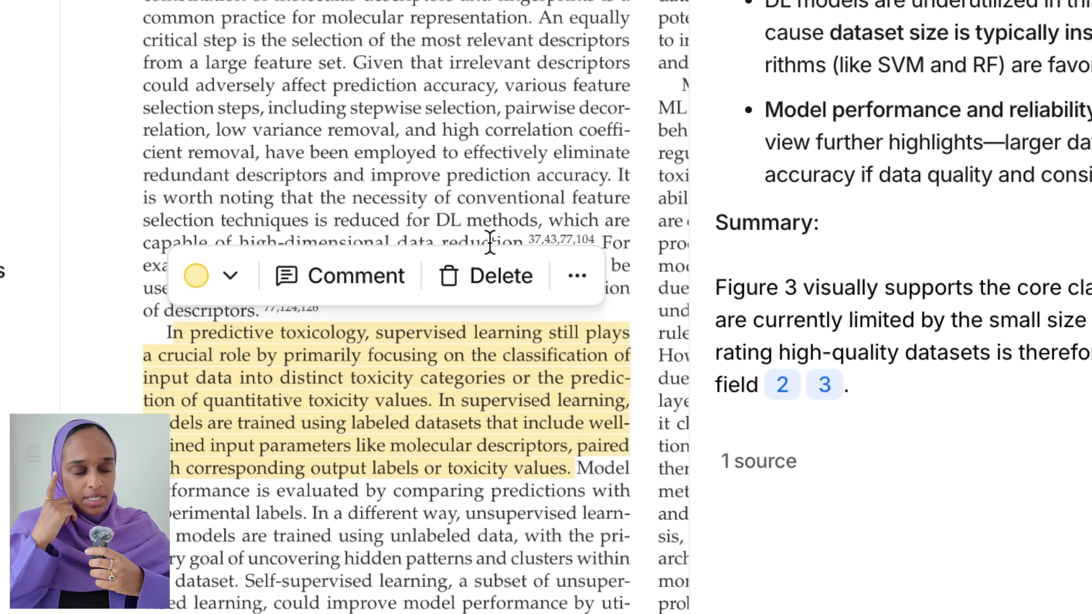
click(346, 278)
text(explanation o)
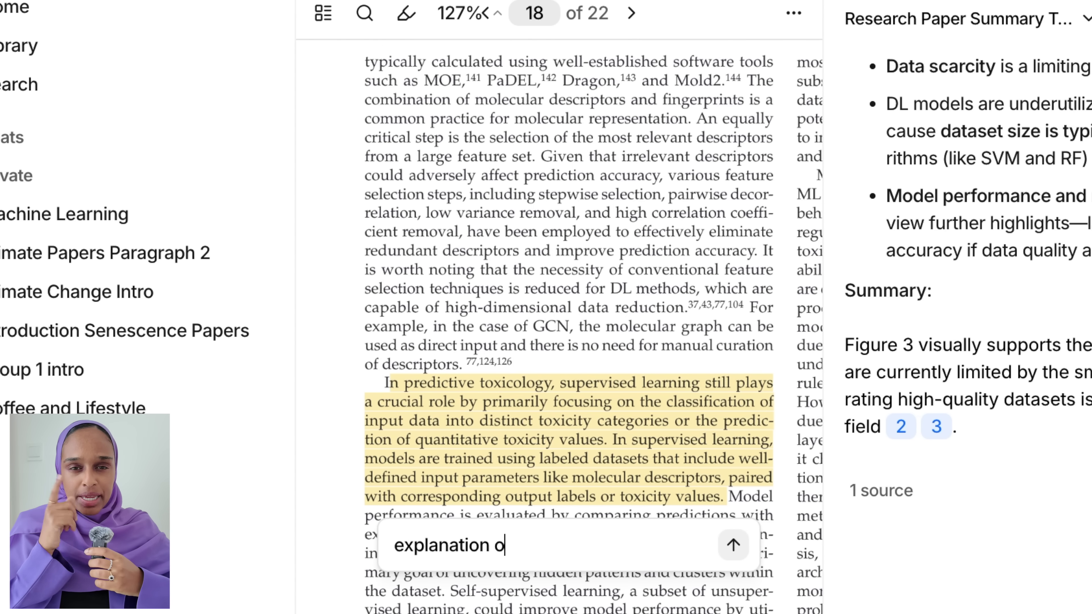
text(f m)
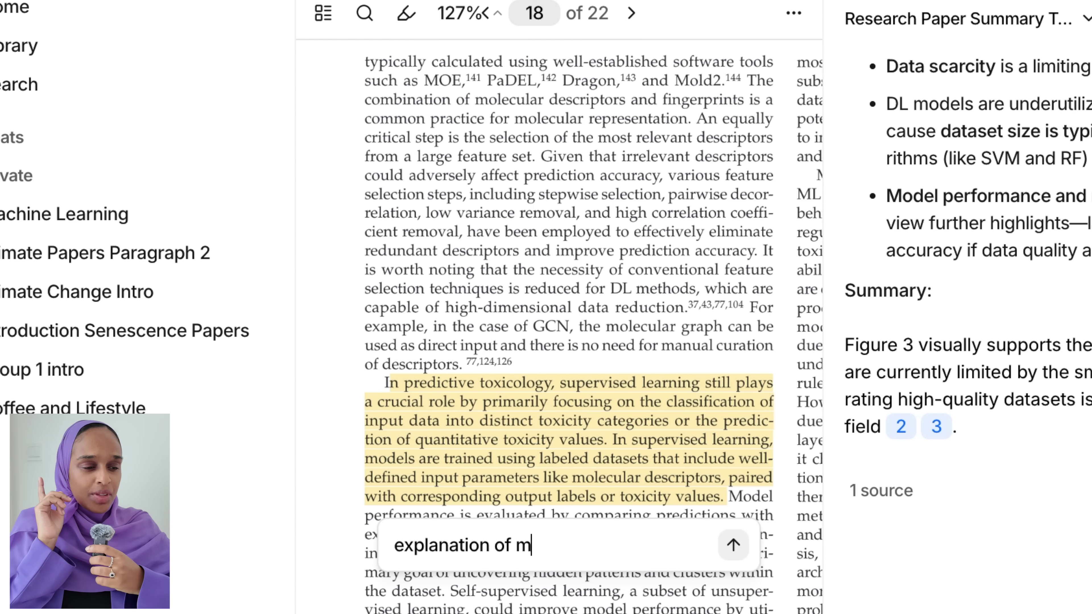
text(achine learning)
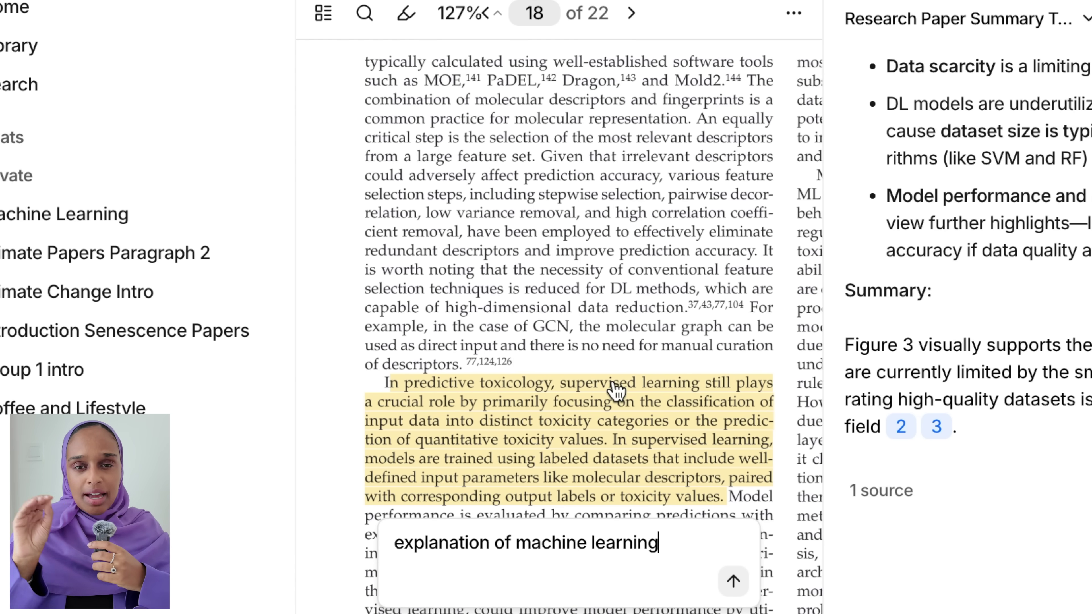
click(732, 581)
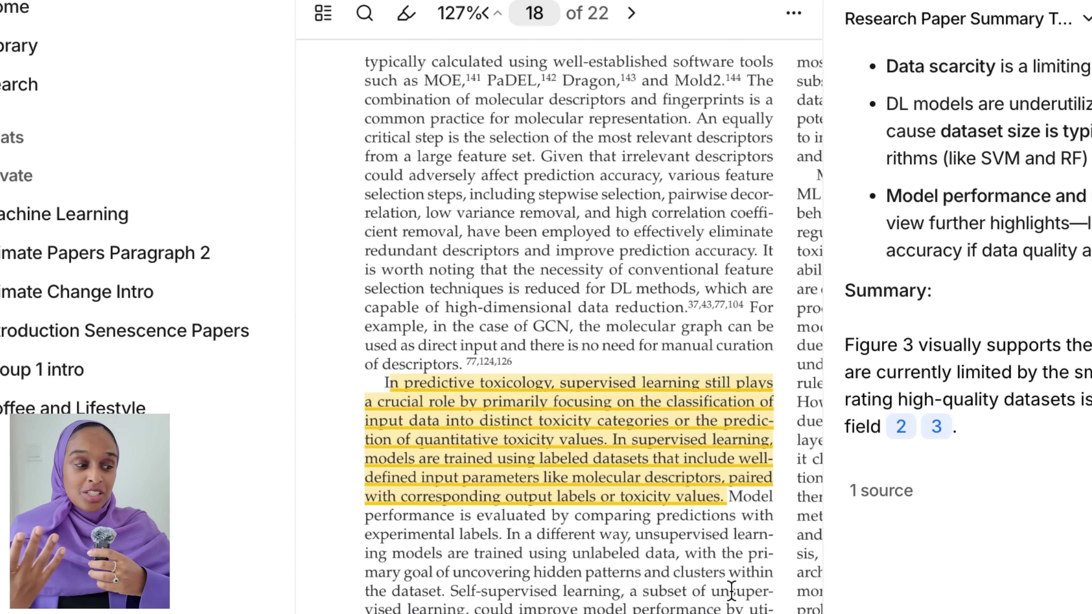
click(634, 400)
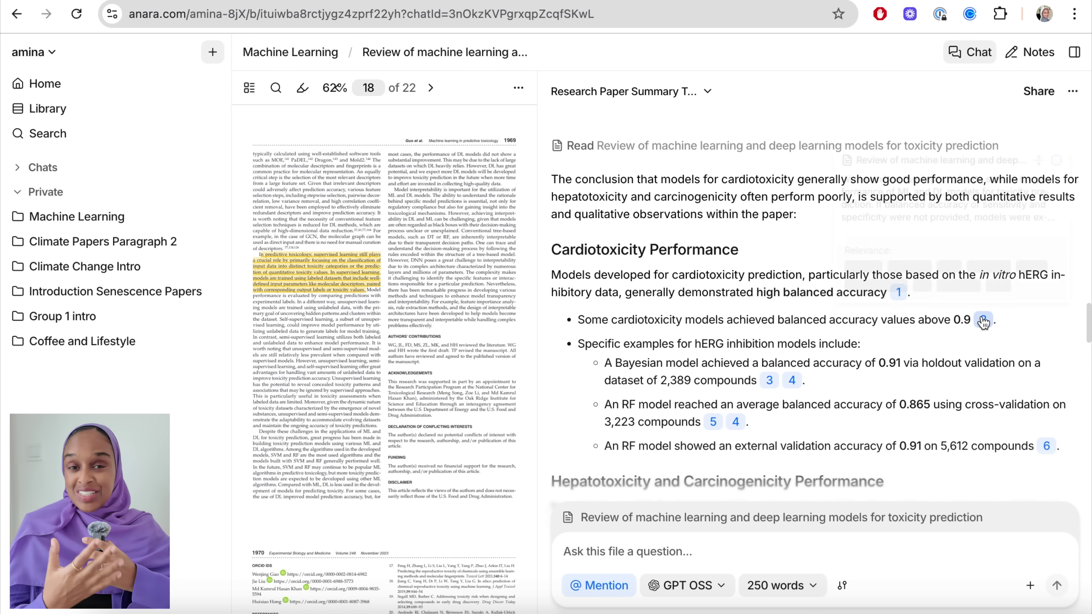
mouse_move(984, 321)
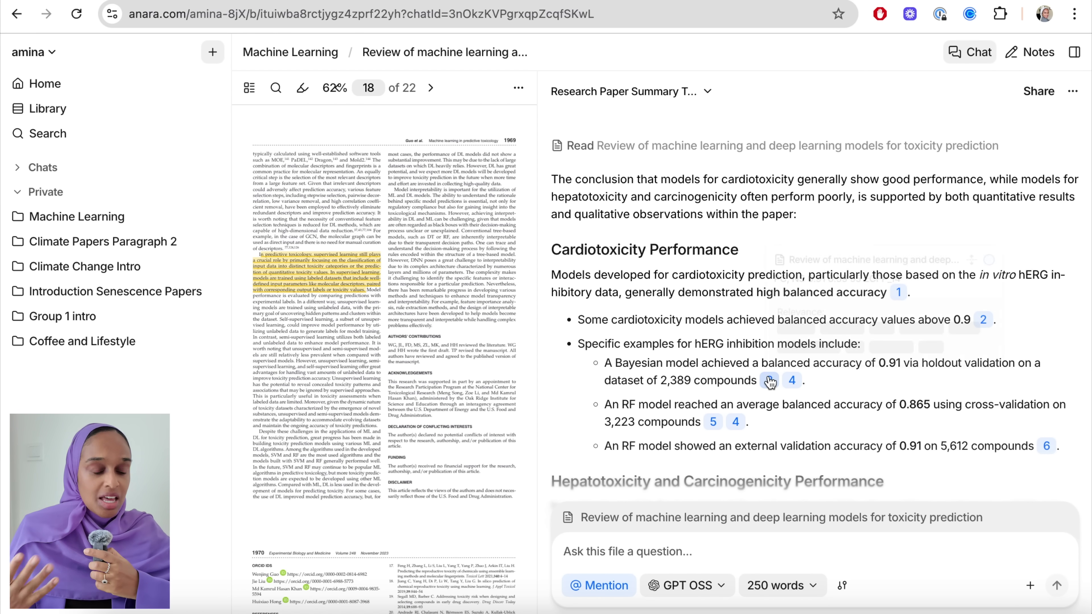
Follow citations 2, 9, 11 and 1 to their passages, ending on page 17.
mouse_move(769, 382)
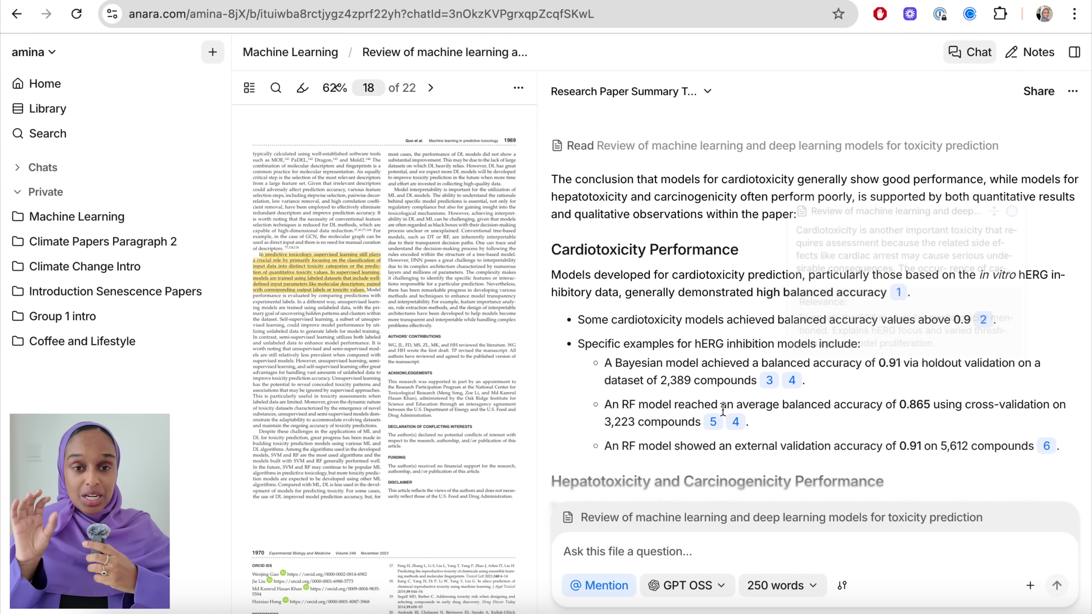
mouse_move(714, 423)
scroll(714, 423, down, 5)
mouse_move(654, 289)
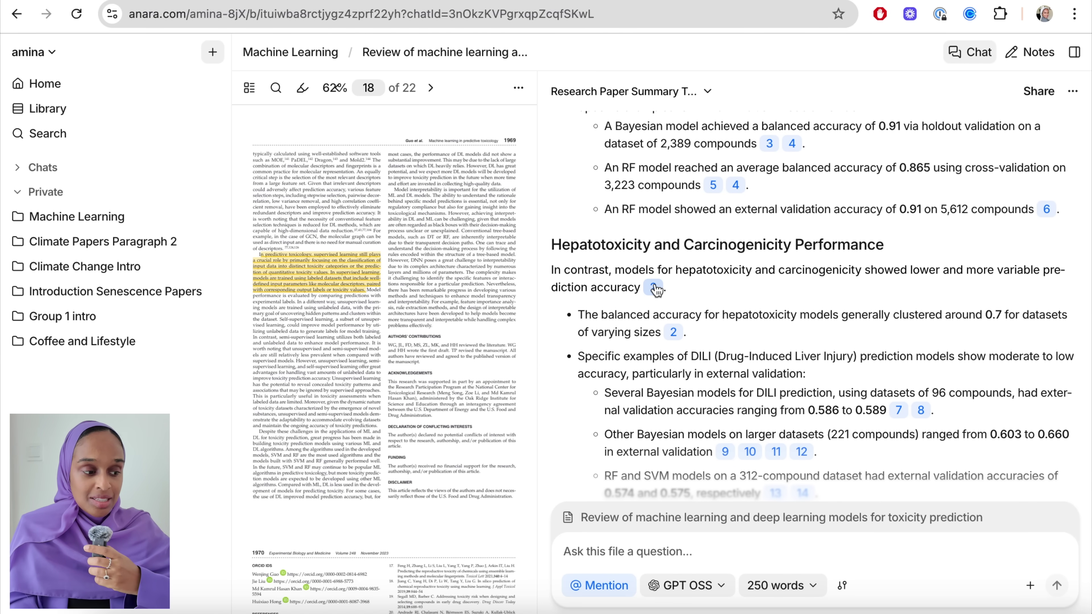
click(654, 287)
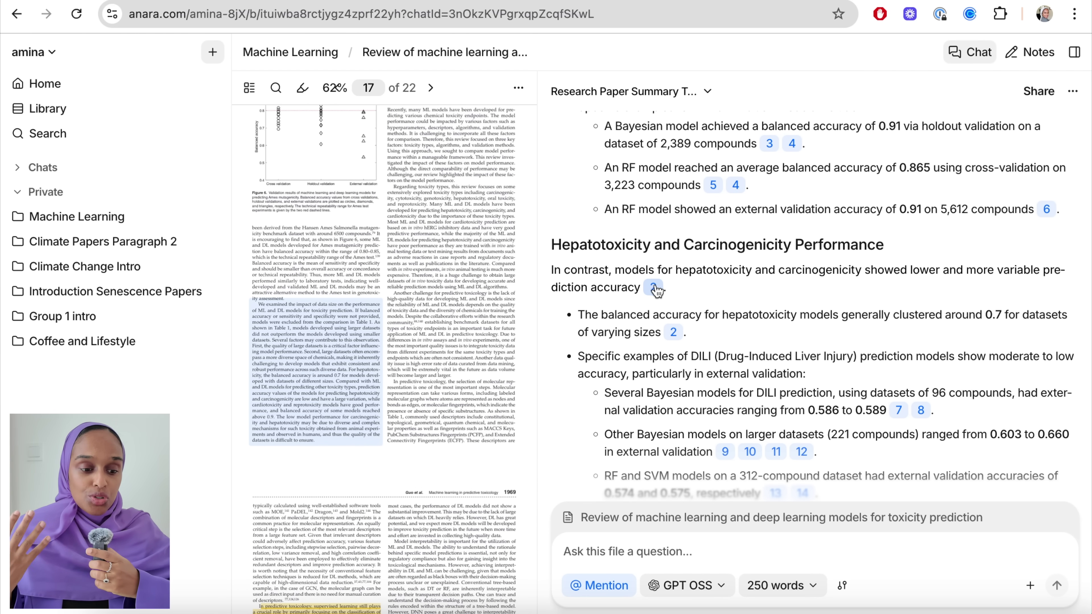
scroll(674, 333, down, 2)
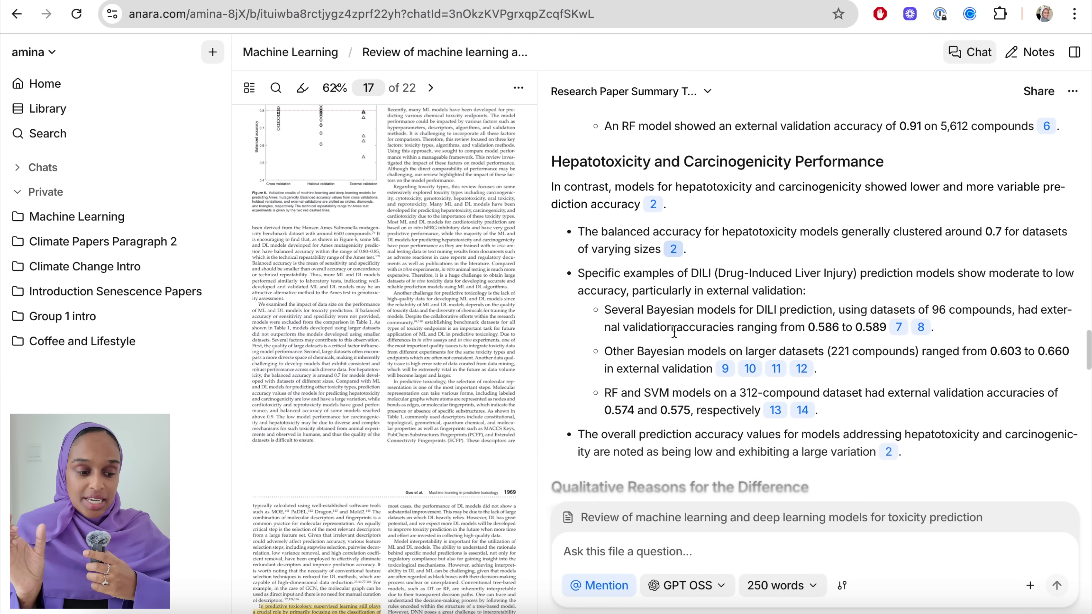
click(726, 370)
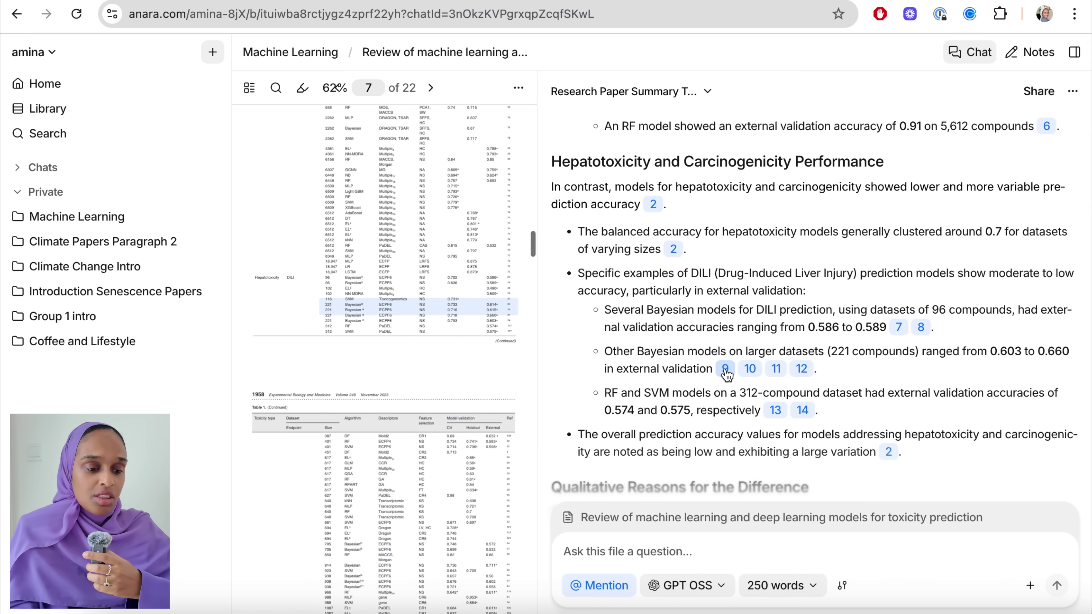
click(776, 369)
scroll(823, 387, down, 10)
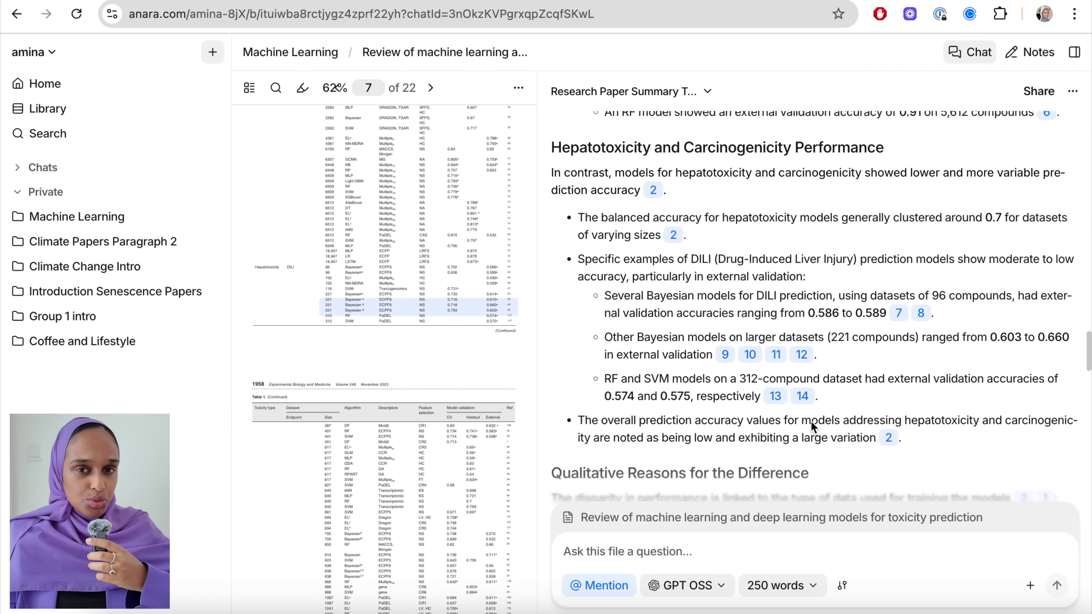
click(1033, 279)
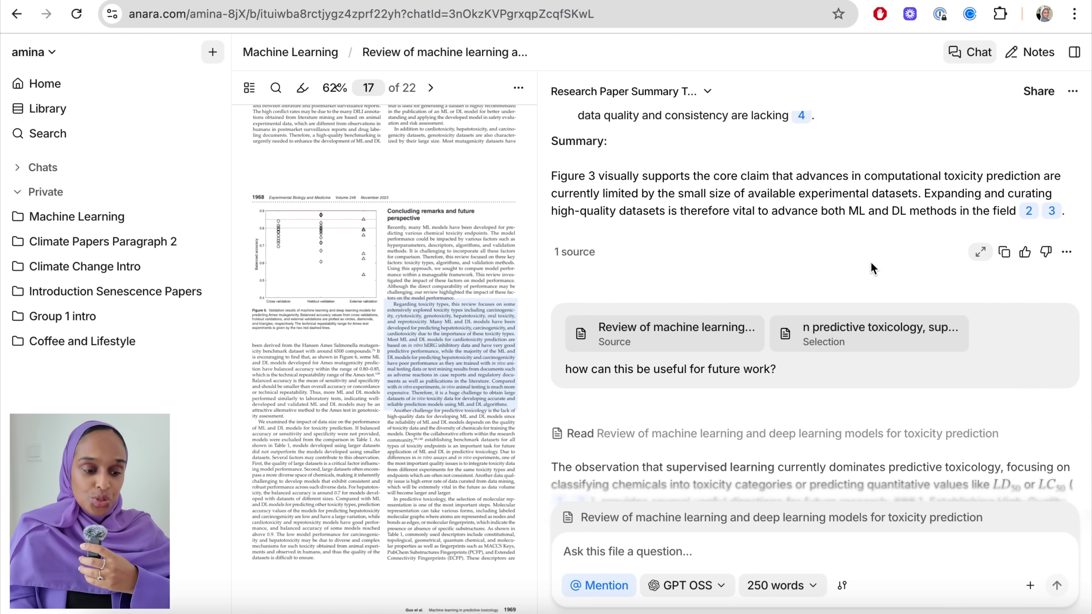
Open the summary's source and jump to citations 2 and 3, including the Figure 3 passage.
click(574, 249)
mouse_move(695, 297)
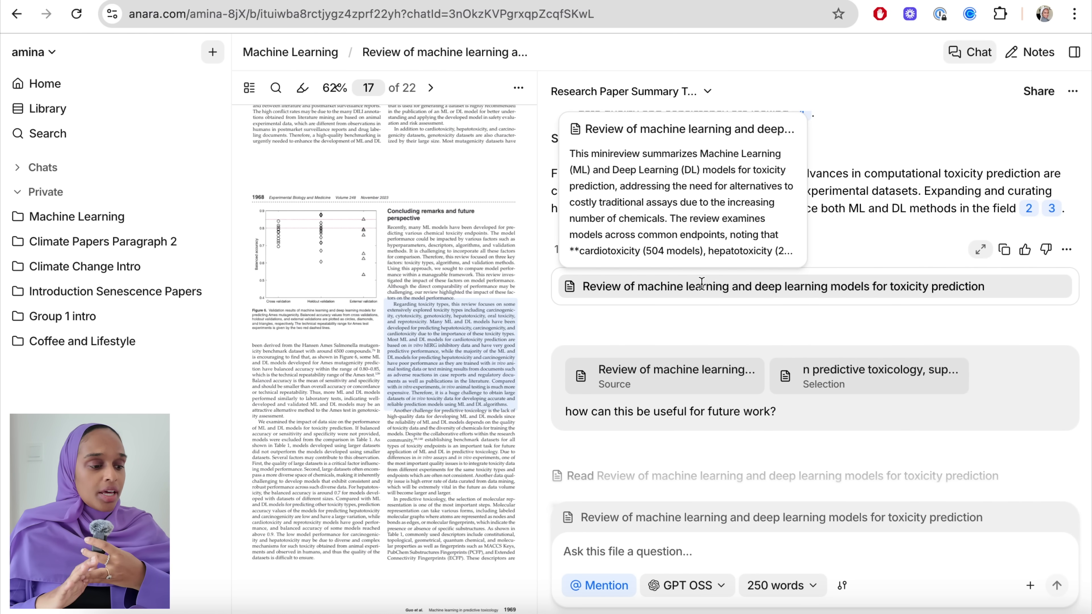
click(1023, 217)
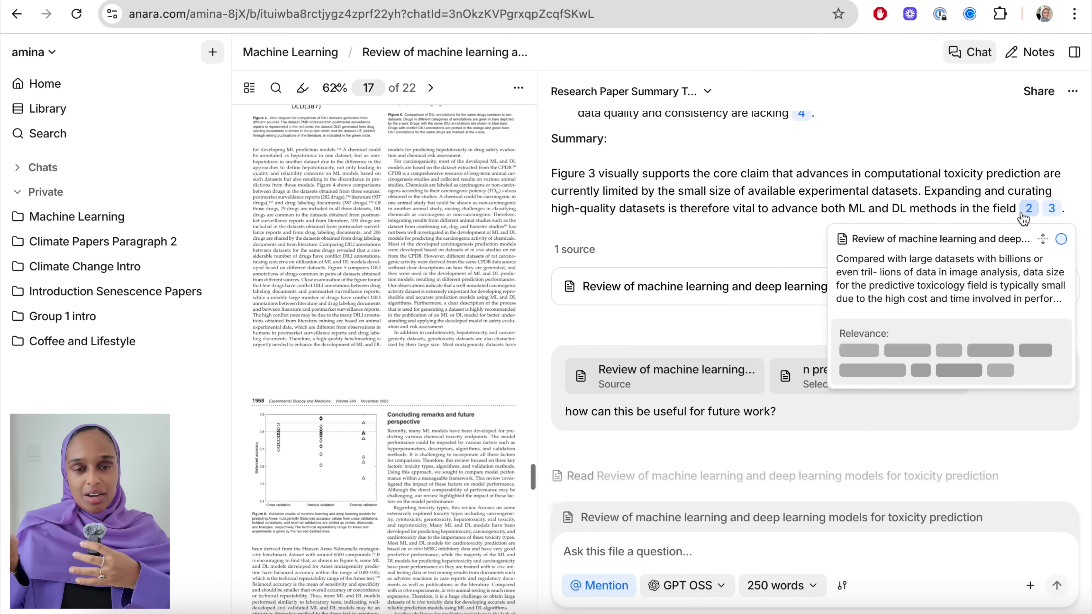
click(1053, 209)
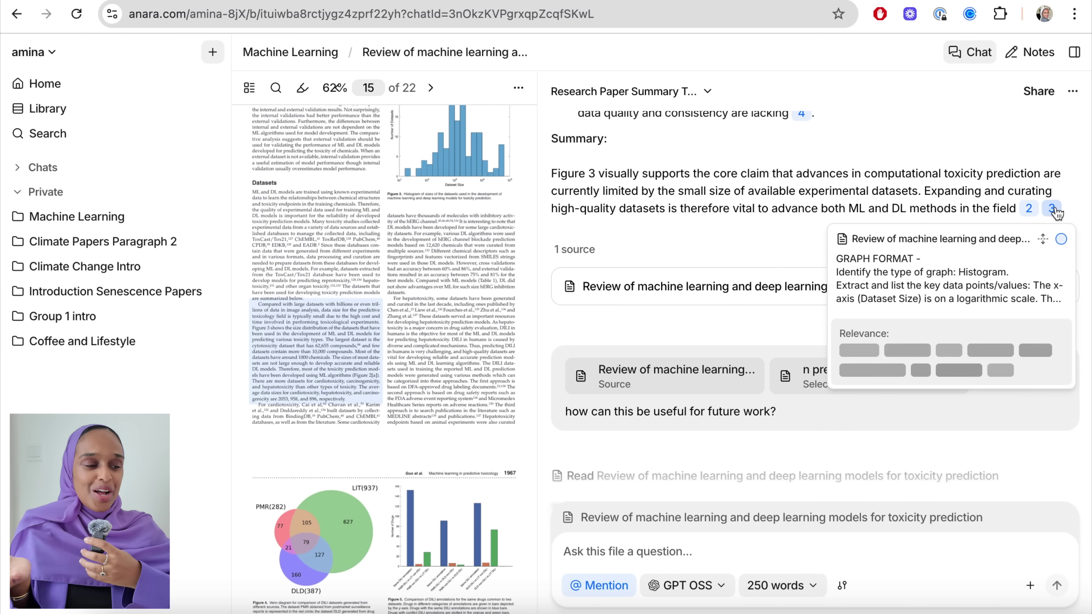
click(1055, 209)
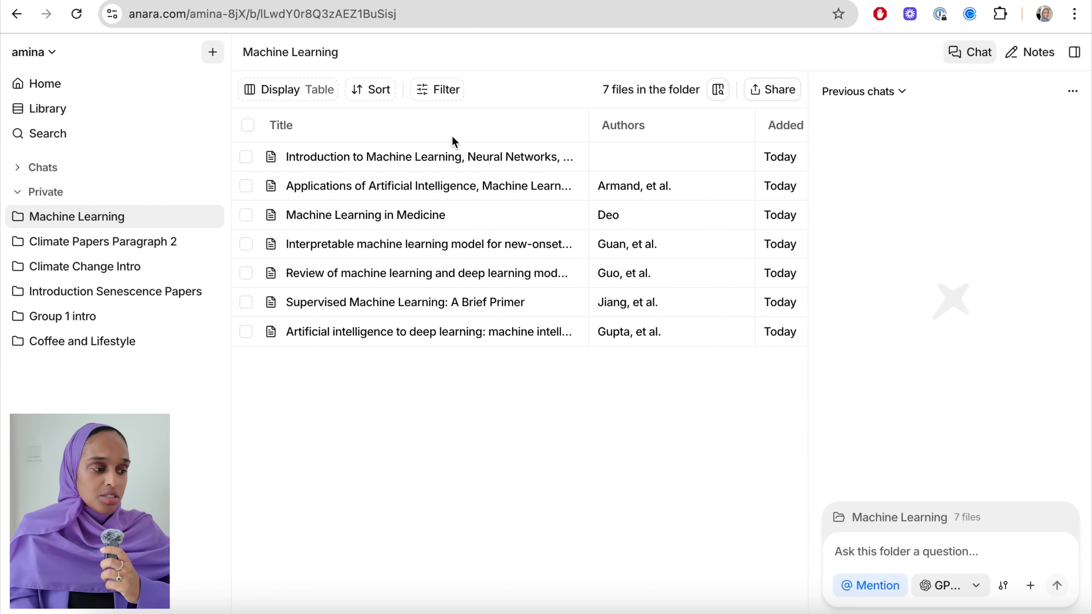
scroll(617, 258, right, 6)
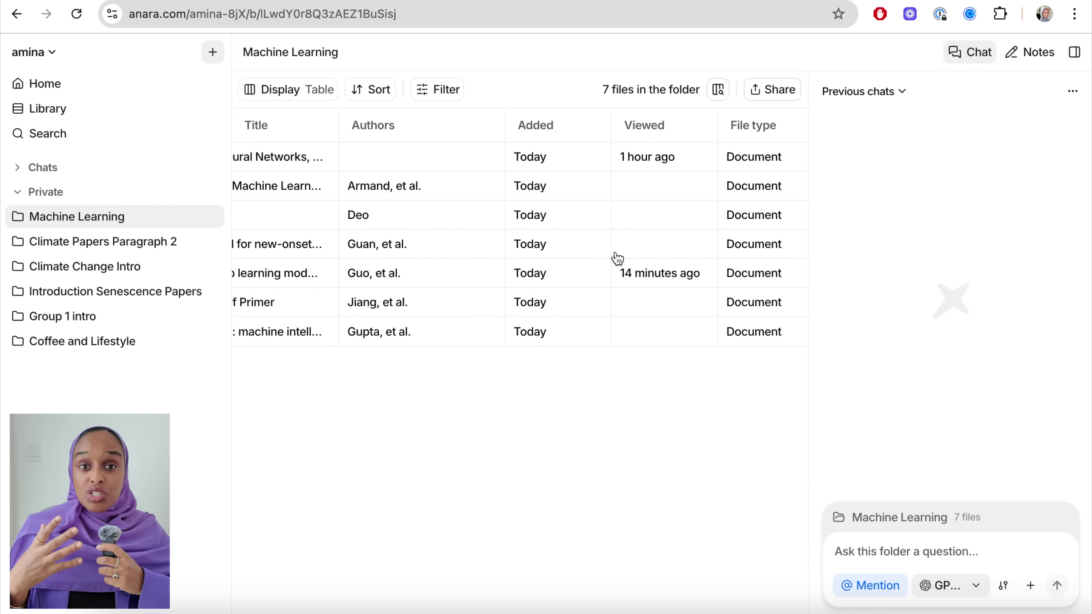
scroll(618, 258, right, 10)
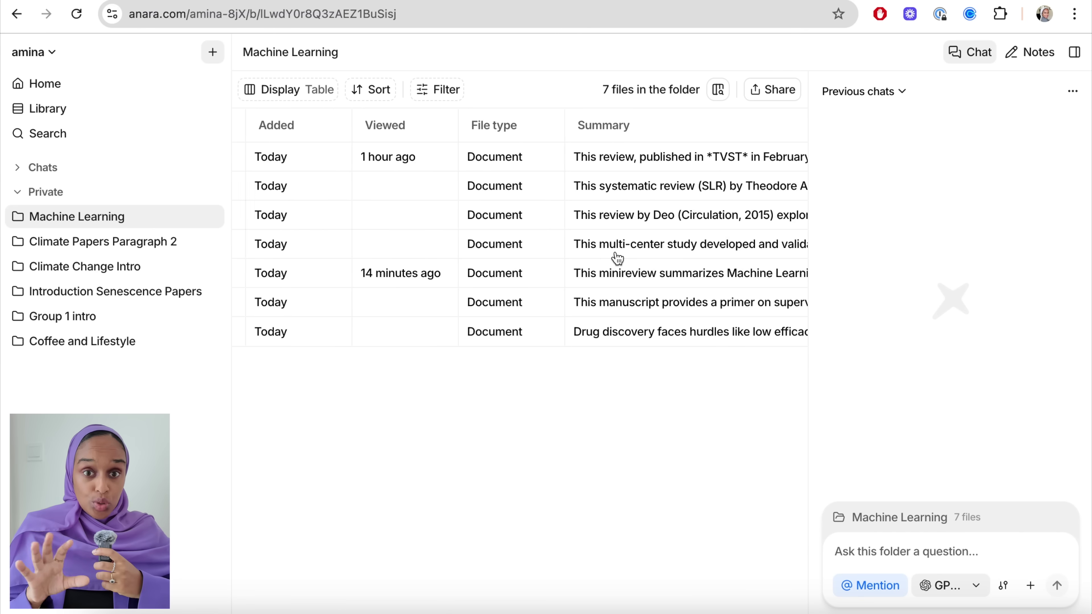
scroll(618, 258, right, 3)
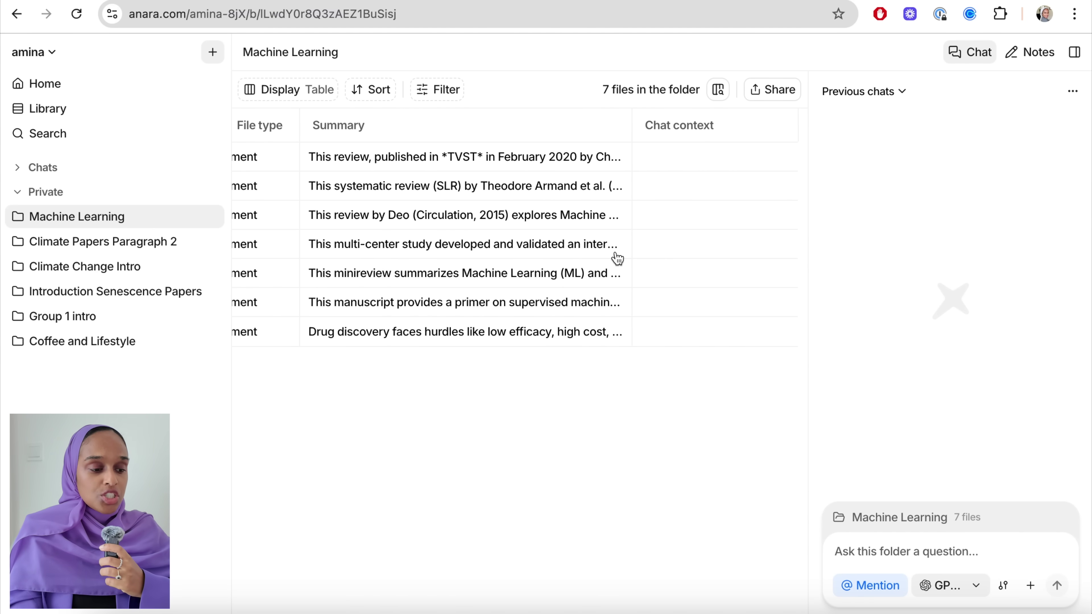
scroll(618, 258, left, 10)
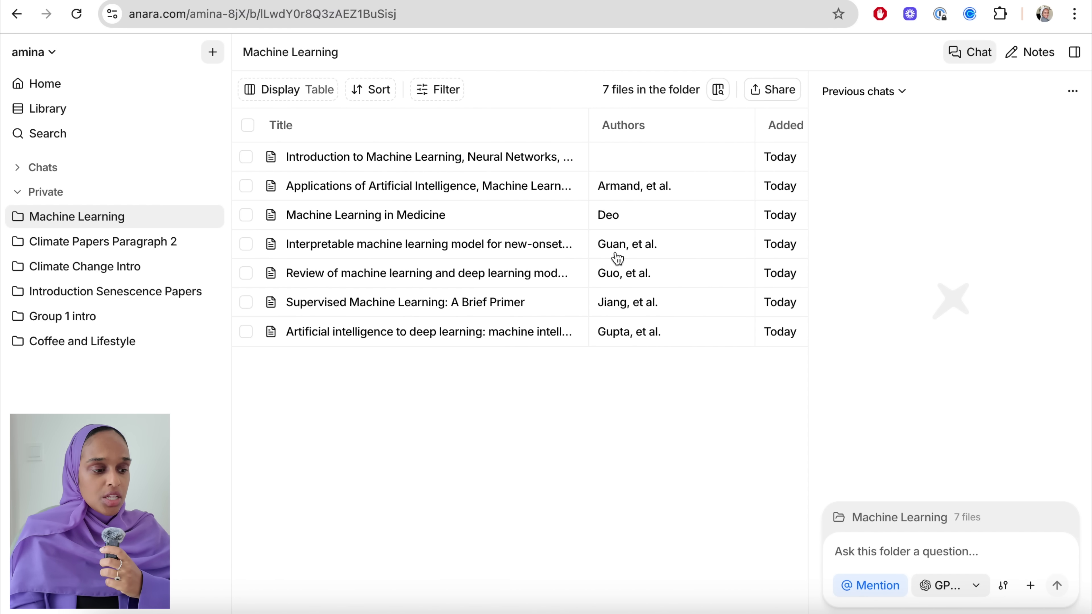
Ask the folder 'What are the key themes of these research papers?'.
click(935, 550)
text(What)
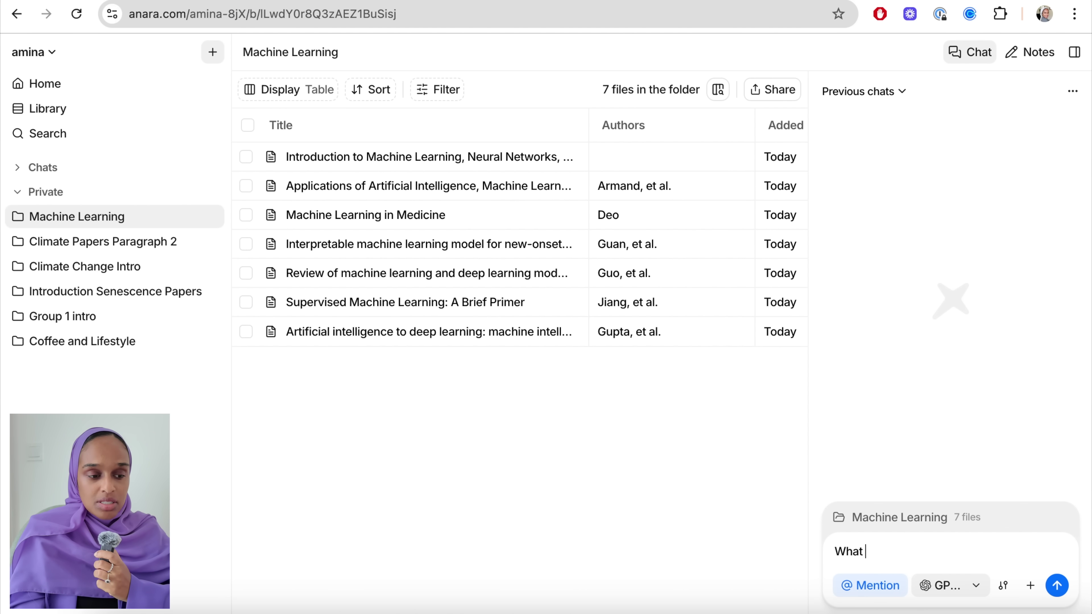
text( are the key themes of this research)
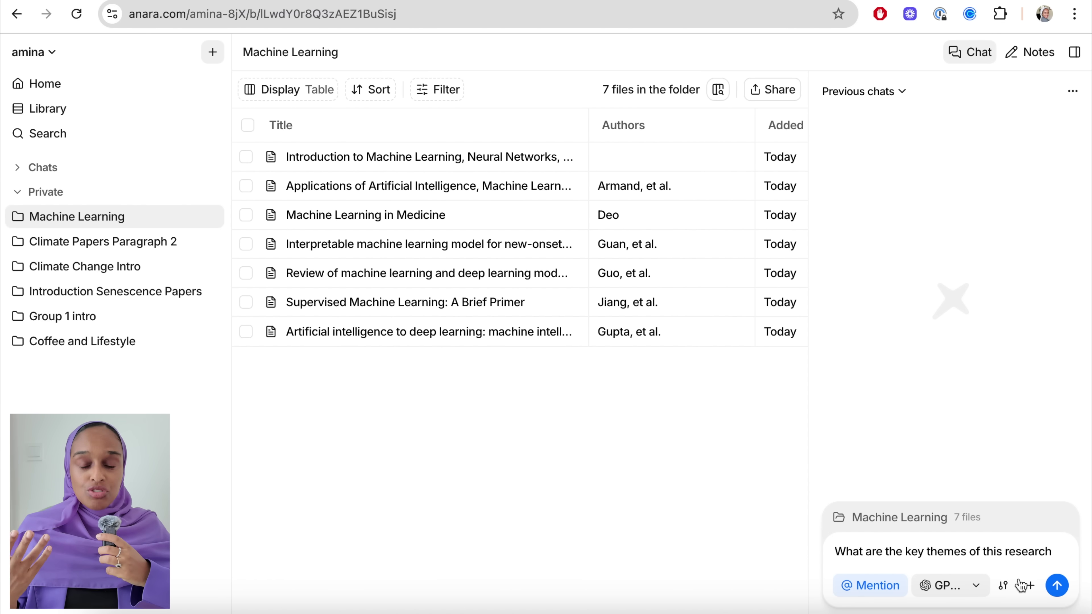
click(1003, 548)
key(BackSpace)
key(BackSpace)
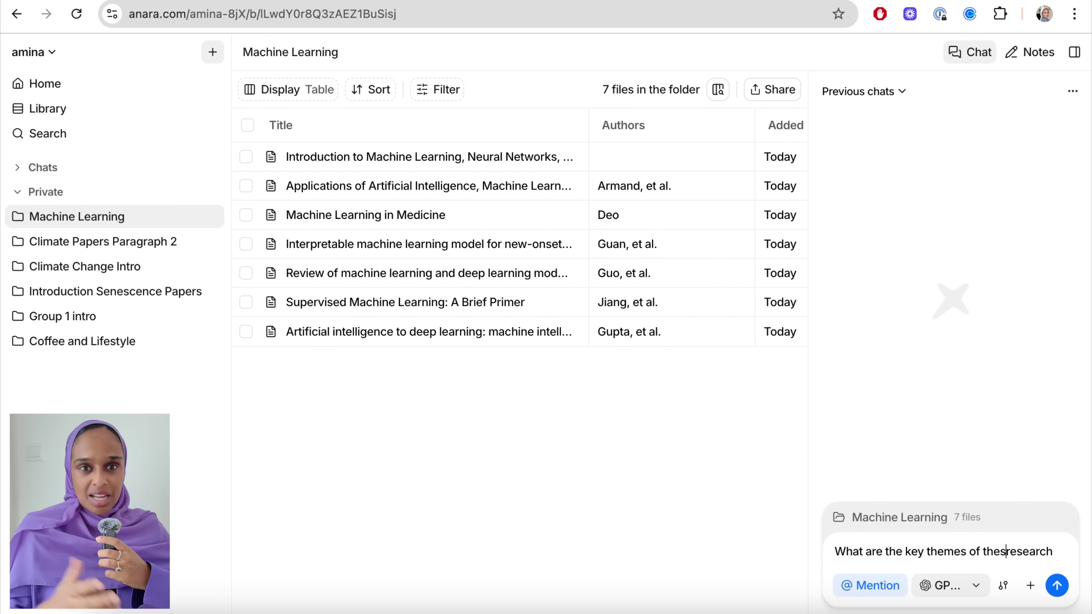
text(ese)
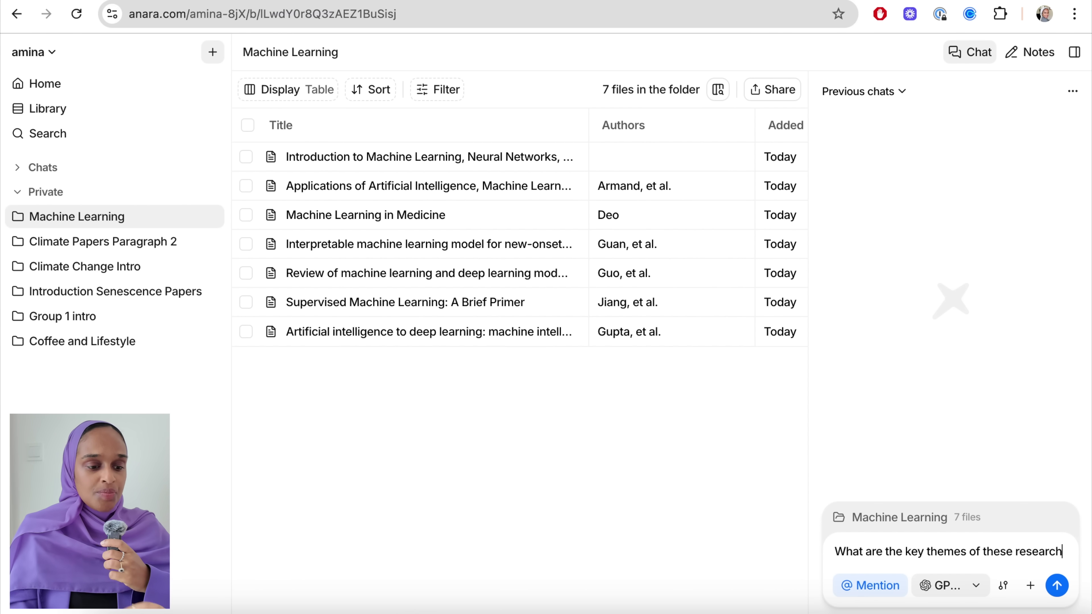
click(1064, 552)
text(pap)
key(Return)
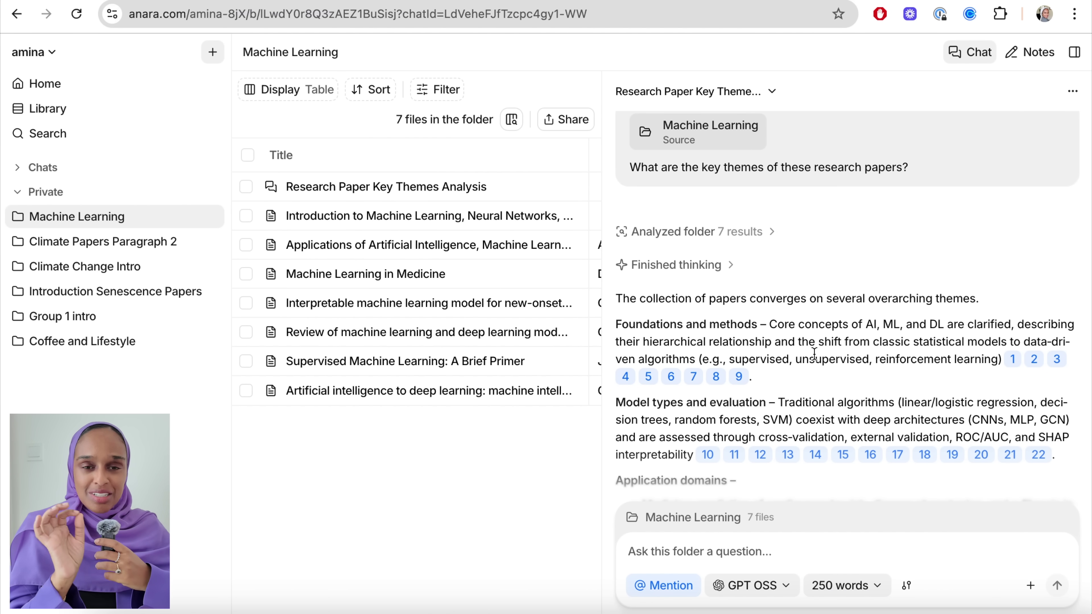
Read through the cited key-themes answer.
scroll(814, 353, down, 1)
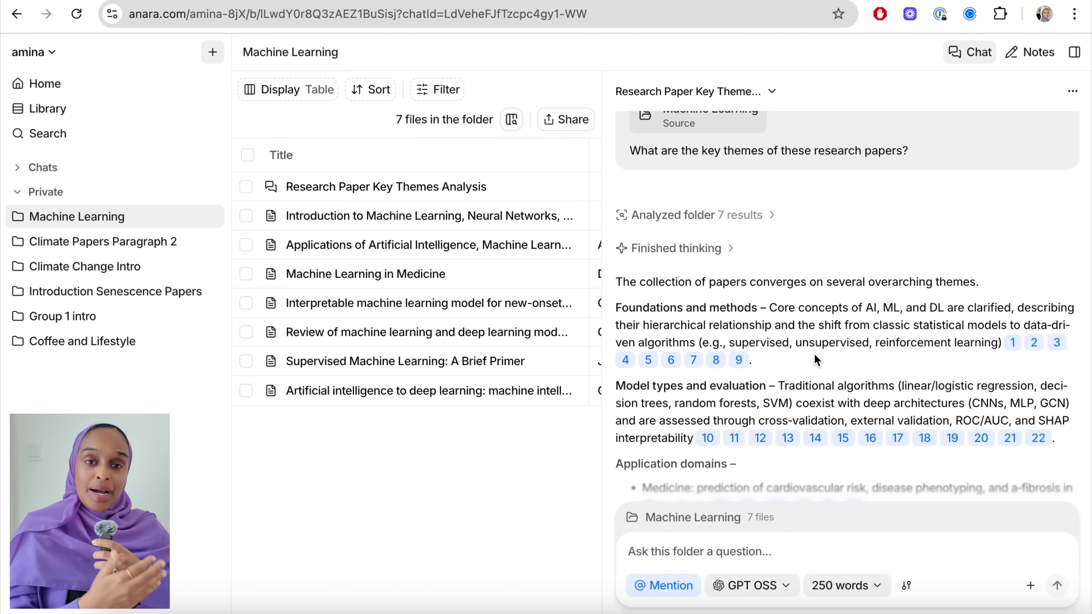
scroll(816, 361, down, 3)
mouse_move(1057, 261)
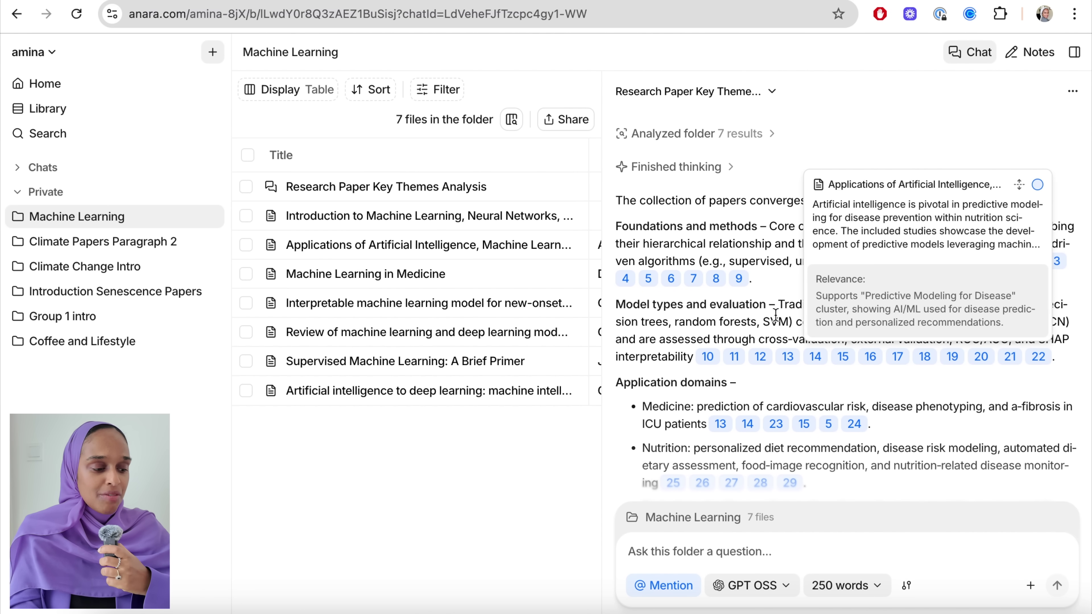
scroll(774, 315, down, 2)
scroll(688, 329, down, 3)
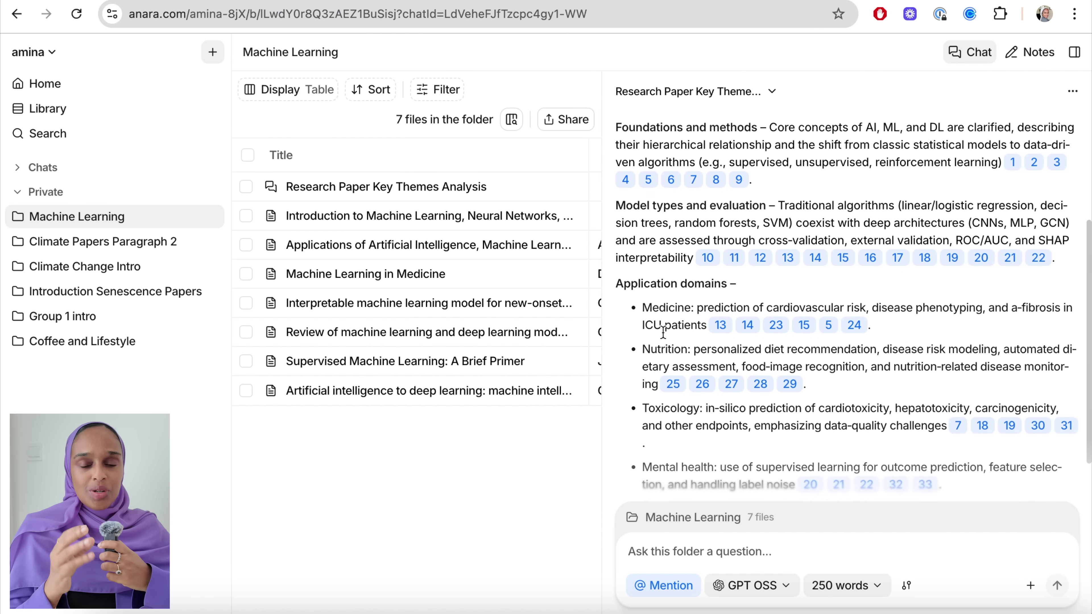
mouse_move(665, 339)
scroll(665, 339, down, 3)
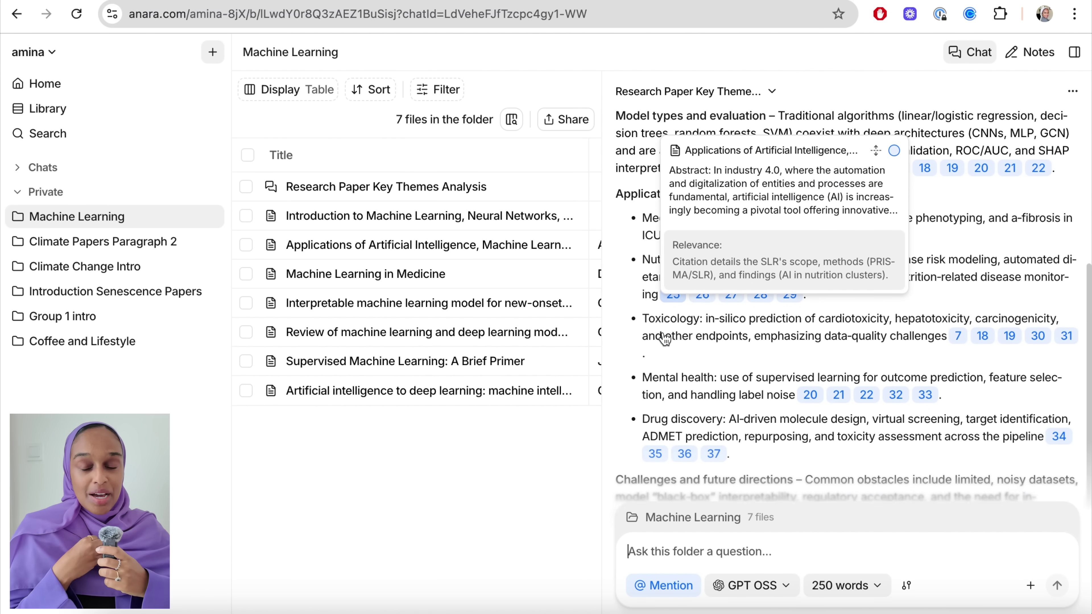
scroll(635, 423, down, 4)
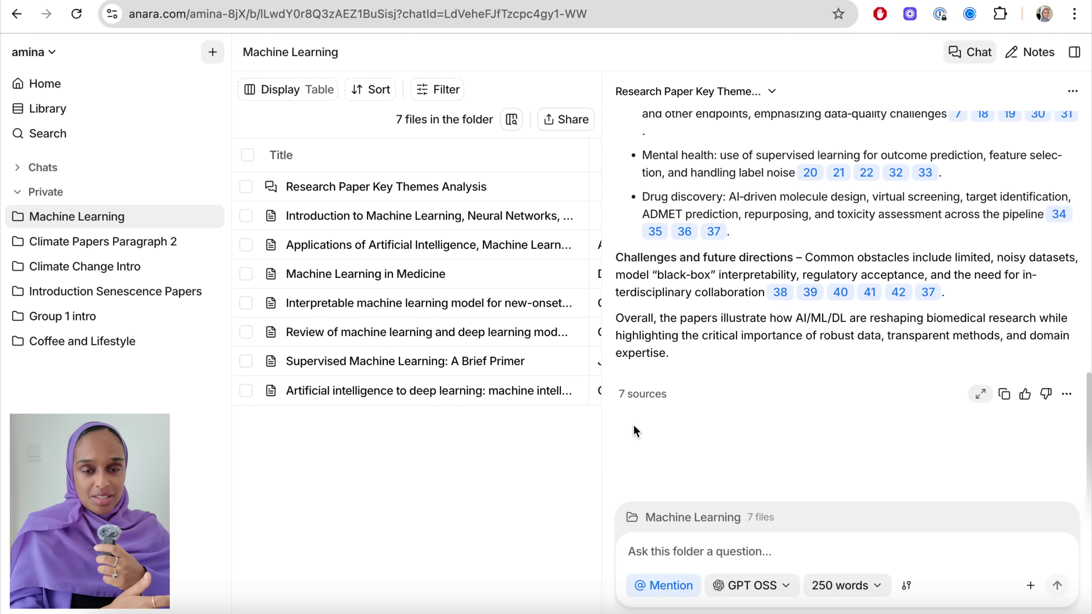
Paste and send 'how do these research papers differ?', then review the comparison.
text(how do these research papers differ?)
key(Return)
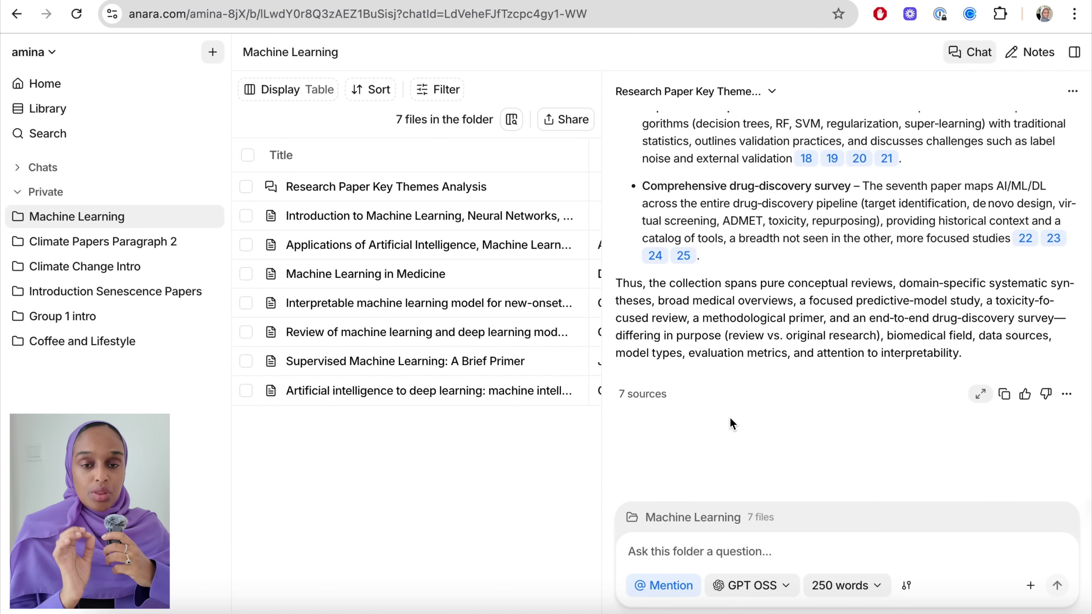
scroll(731, 423, up, 6)
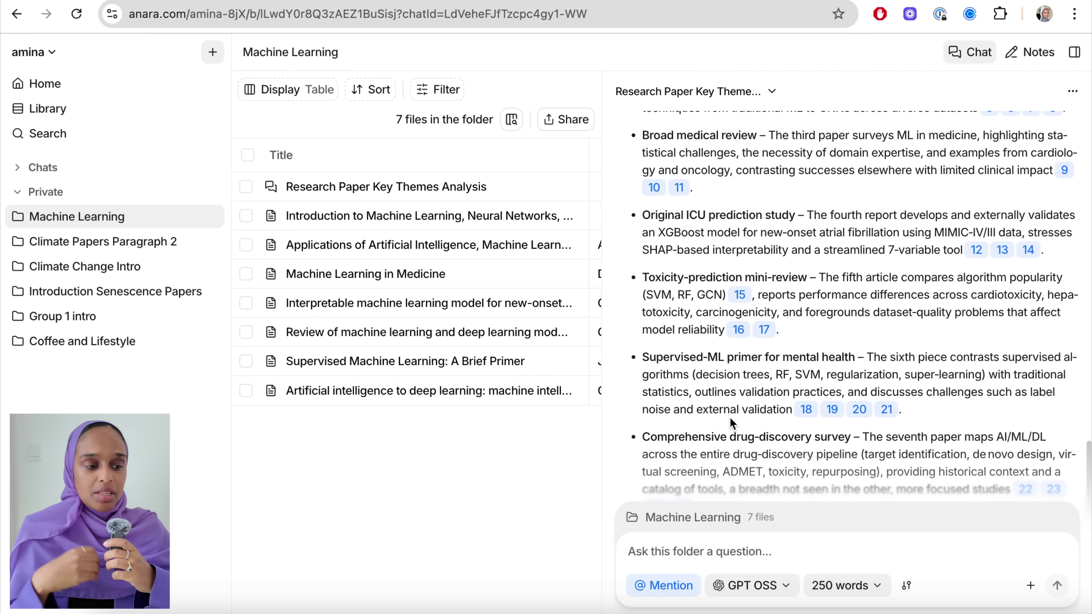
scroll(731, 417, up, 4)
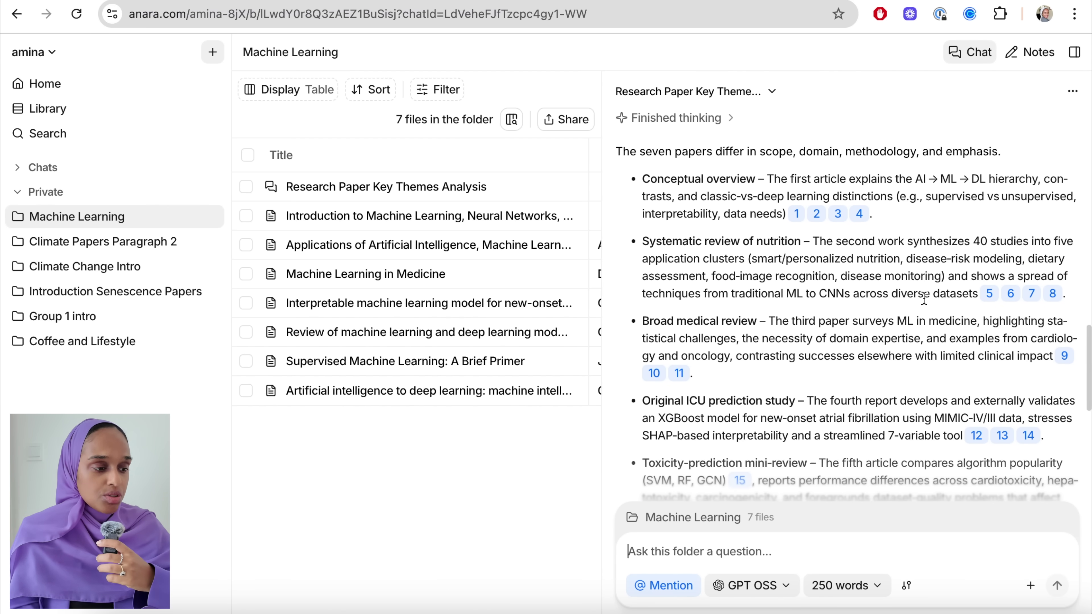
Open the paper behind citation 5 and widen the reader beside the chat.
click(987, 294)
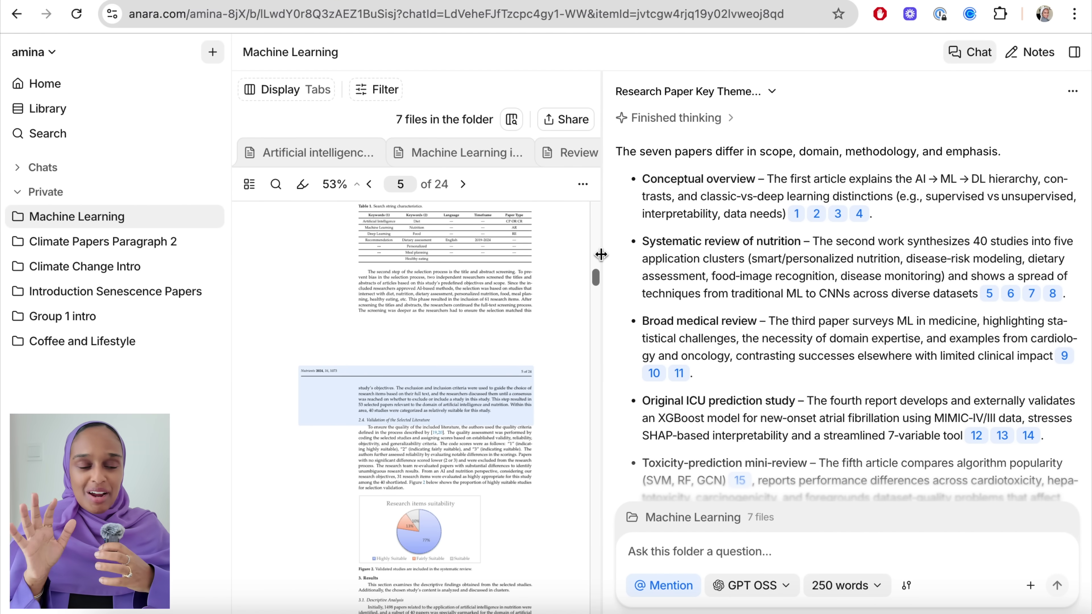
drag(602, 255, 754, 297)
scroll(645, 123, right, 5)
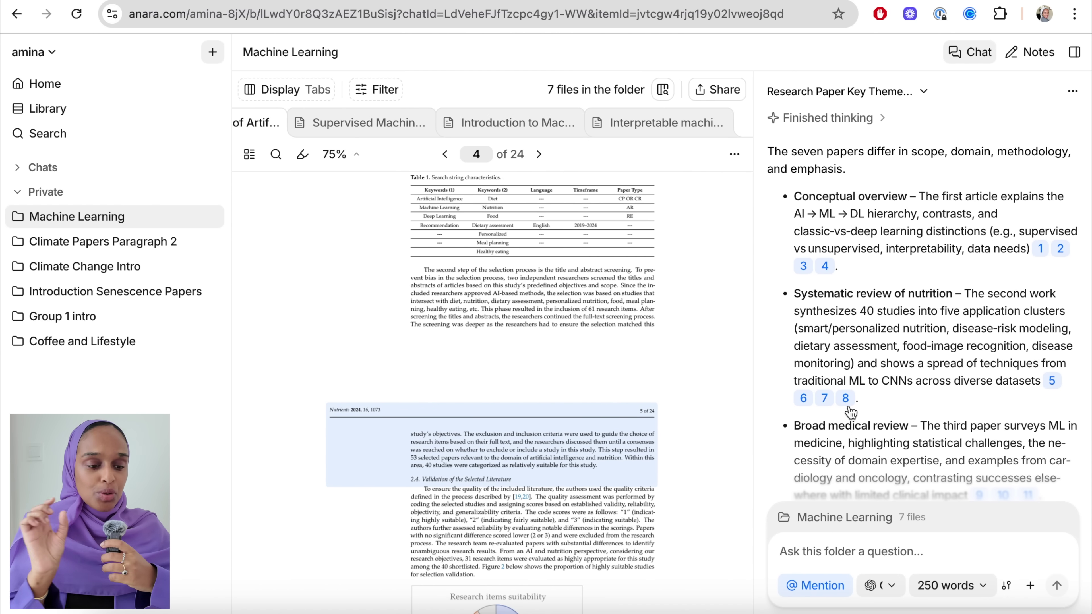
mouse_move(846, 406)
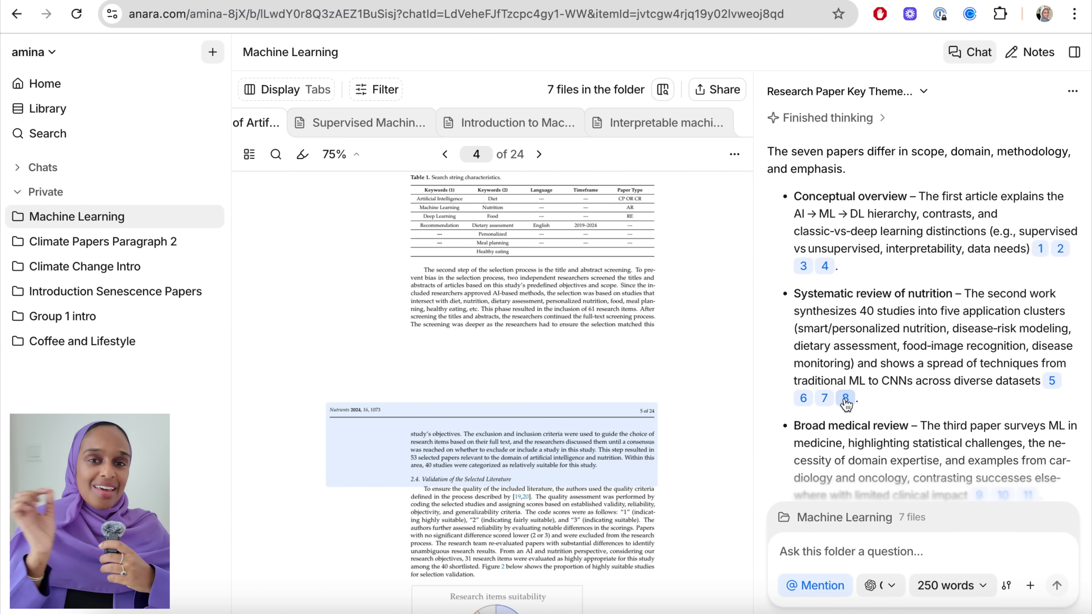
scroll(846, 404, down, 3)
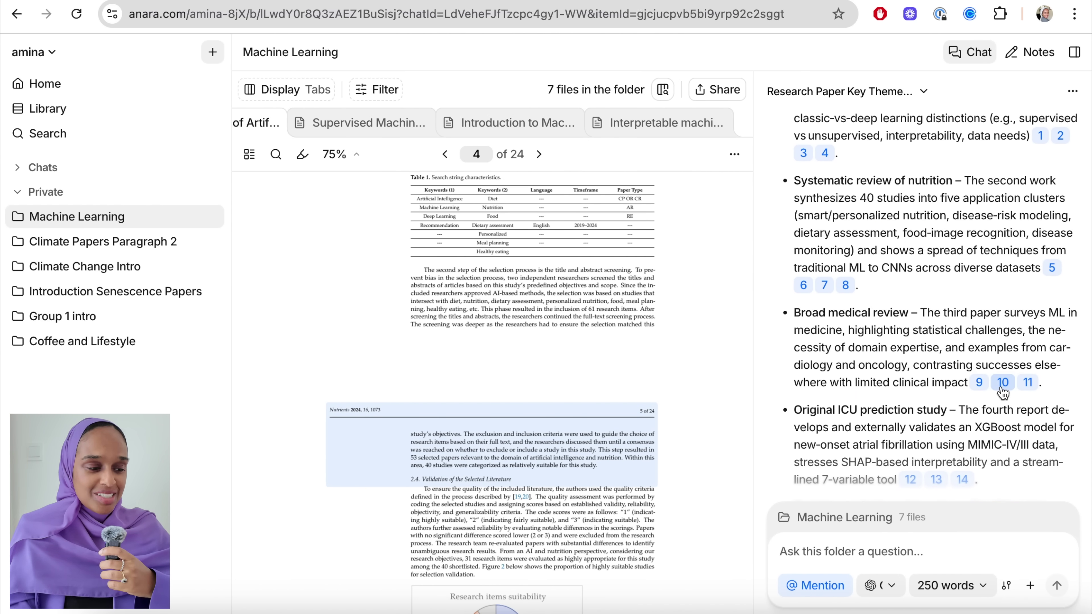
Show citation 10's passage on what a high-performing model requires in the medical paper.
click(1003, 383)
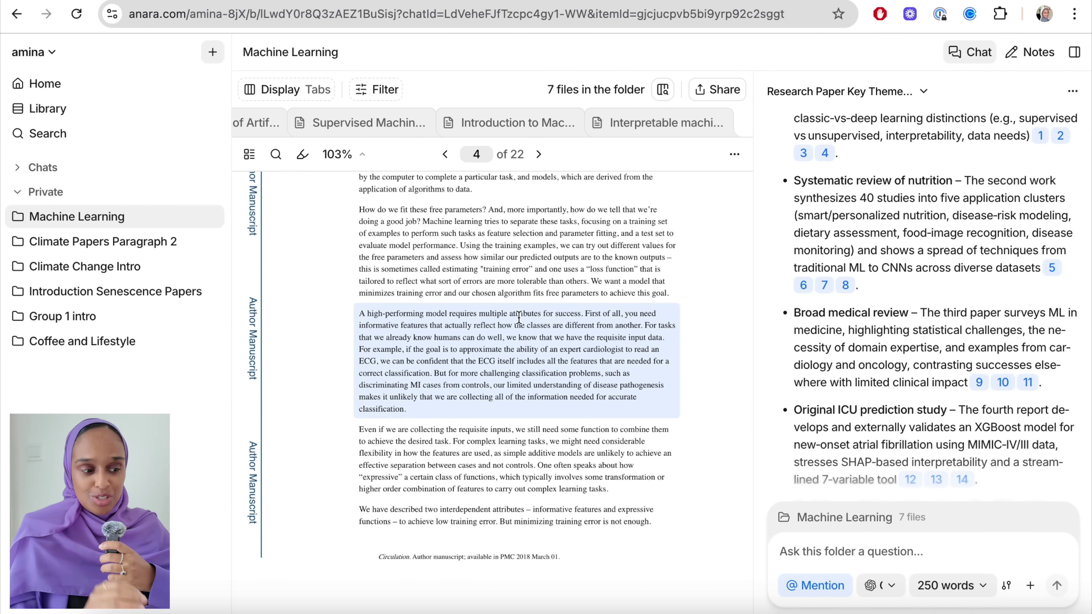
click(815, 585)
scroll(890, 430, down, 3)
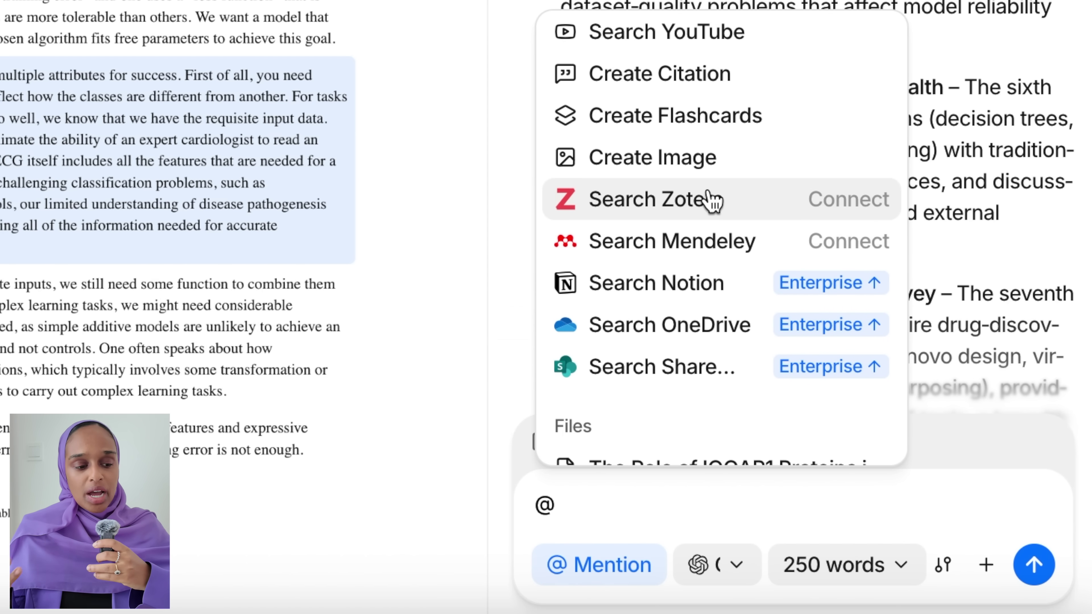
Browse the mention menu's Agents, Tools and Files, then filter it with 'supervi'.
scroll(712, 199, up, 8)
scroll(714, 199, down, 2)
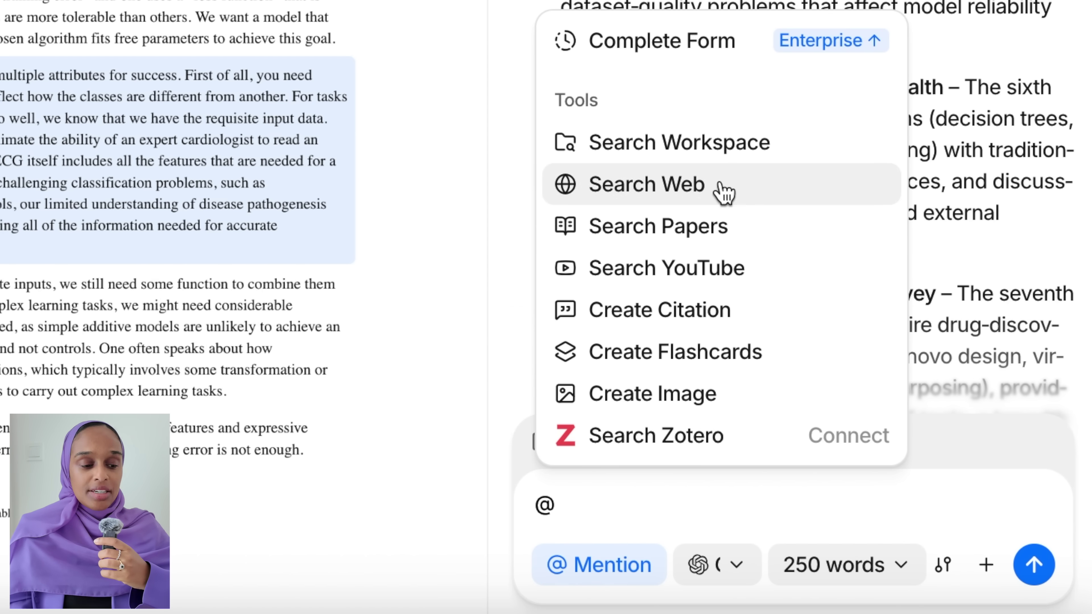
scroll(714, 278, down, 3)
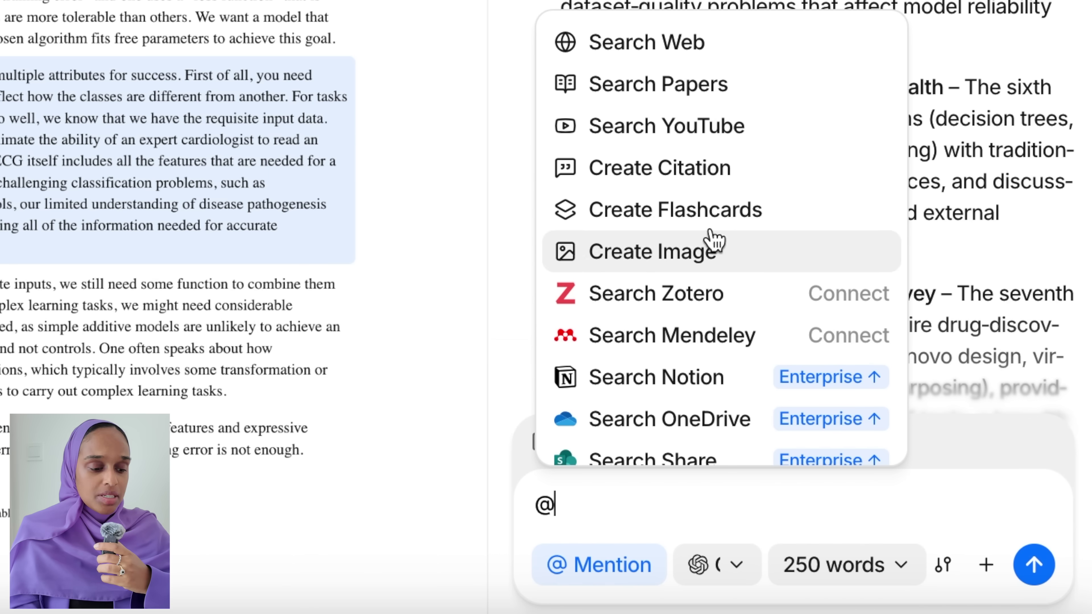
scroll(719, 150, down, 5)
scroll(715, 144, down, 6)
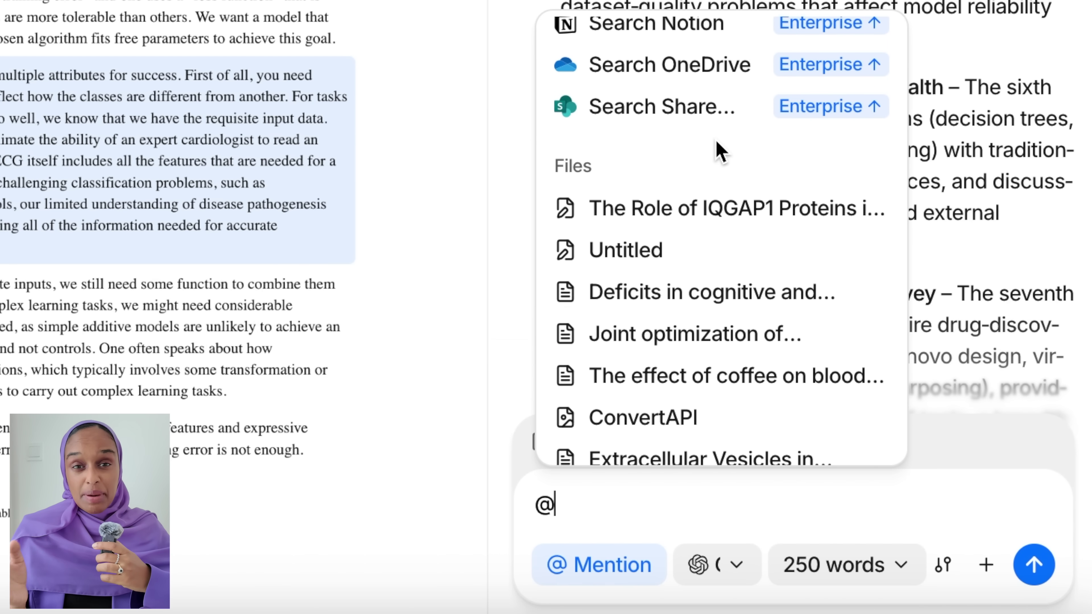
scroll(716, 139, up, 10)
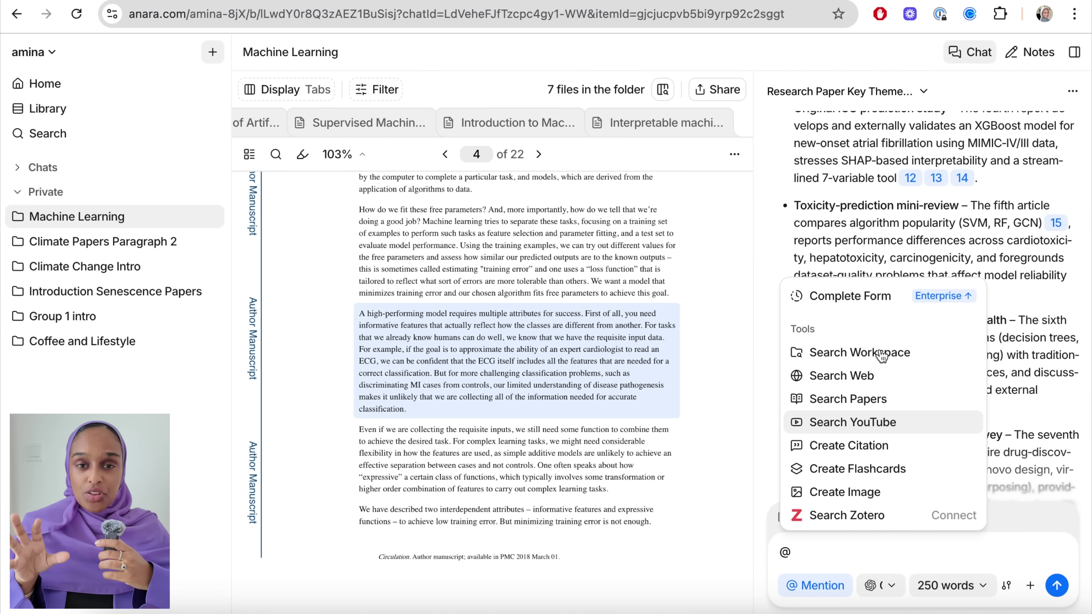
scroll(882, 355, up, 2)
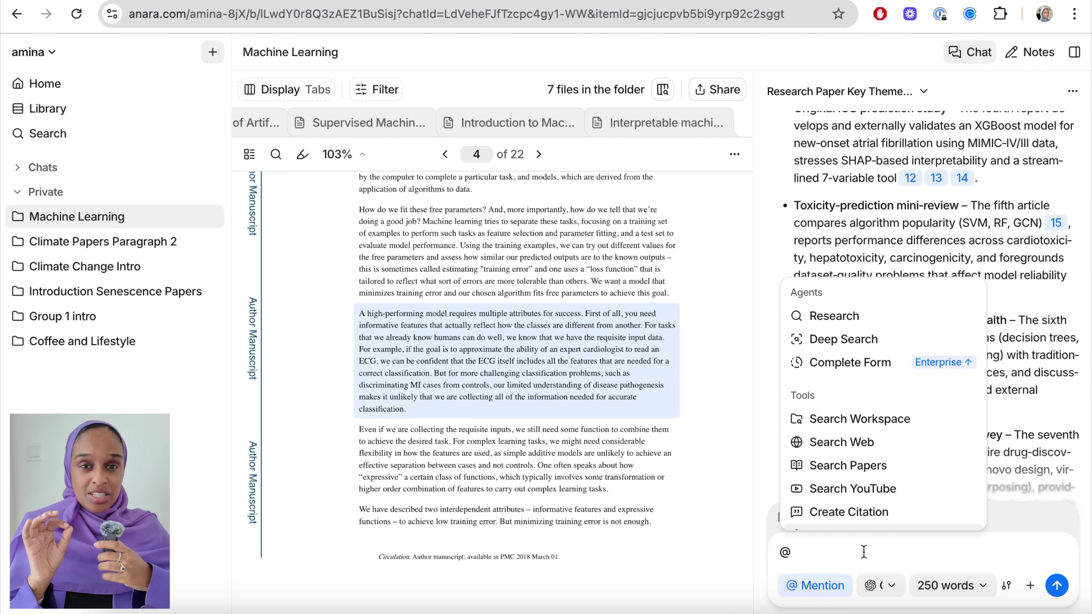
text(supervi)
Attach the Supervised Machine Learning primer and ask 'what were the methods used in this paper'.
click(885, 317)
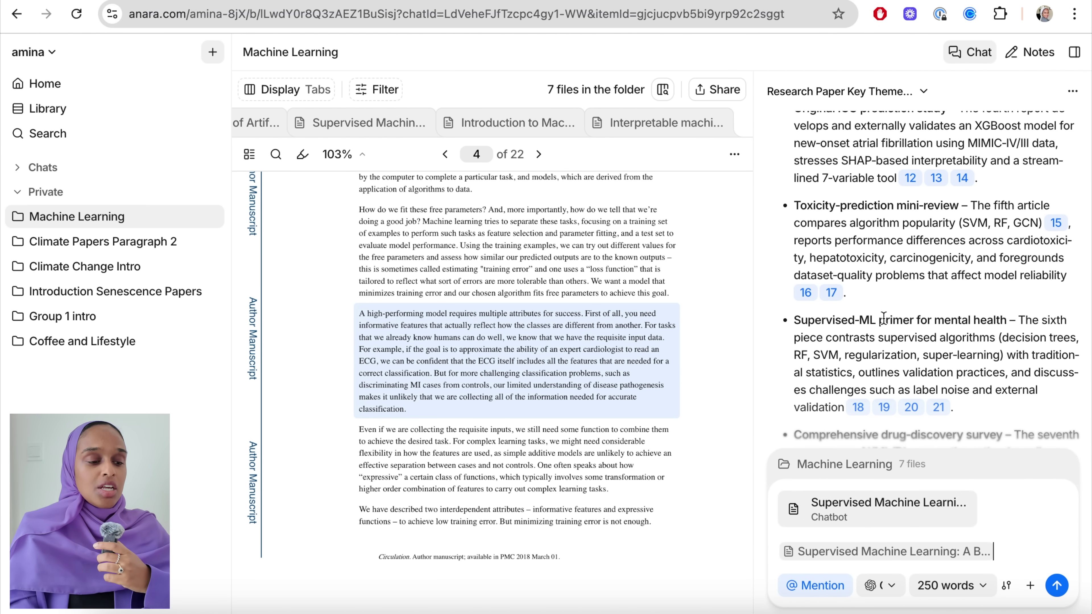
text(what were the methods us)
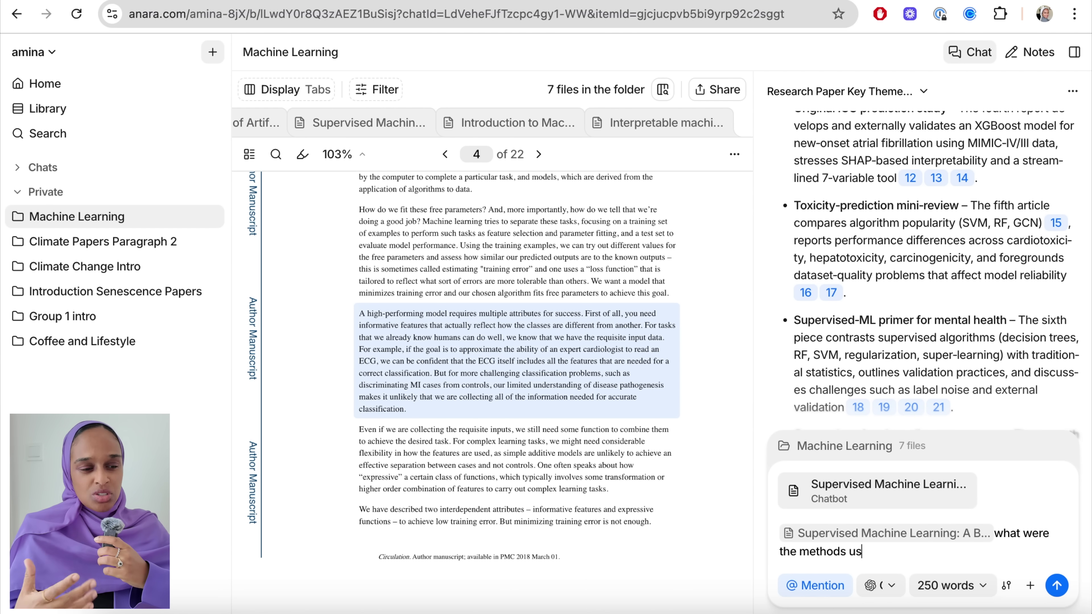
text(ed in this pape)
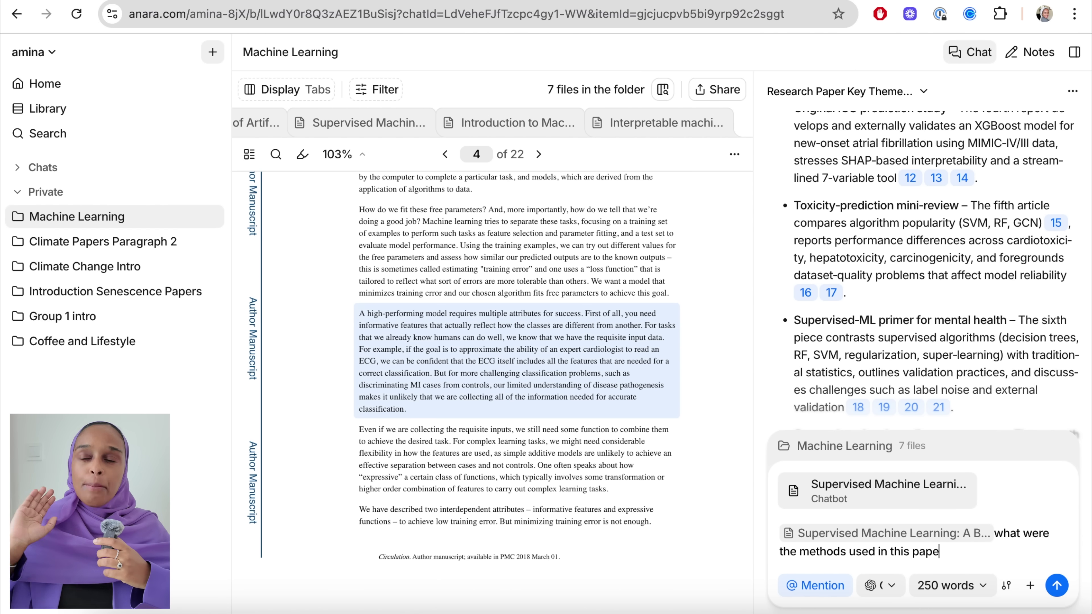
text(r)
key(Return)
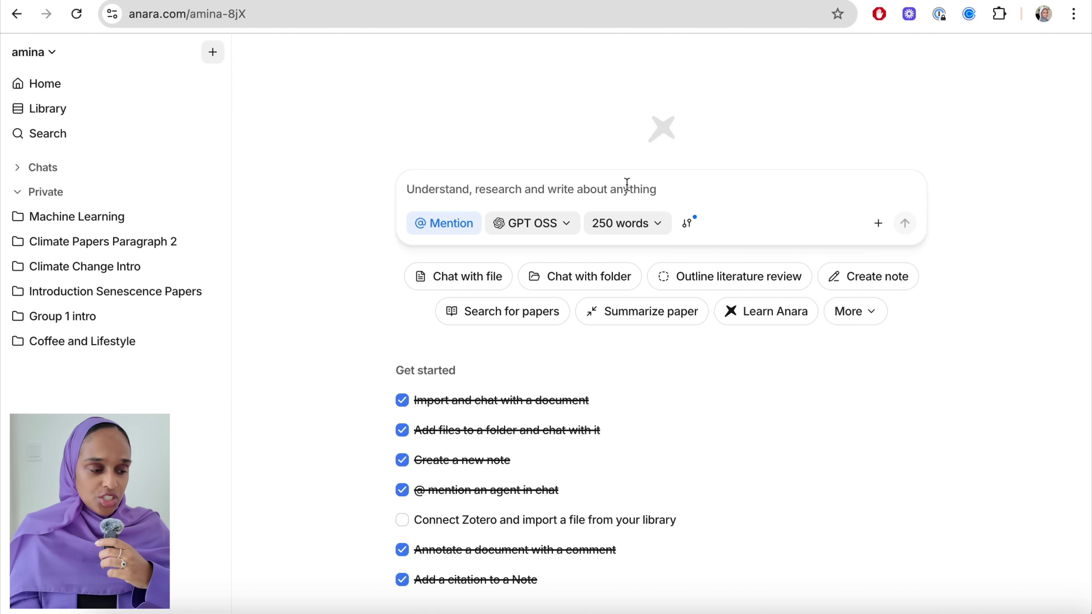
Add the Create Citation tool to the new chat's prompt from the Mention list.
click(433, 224)
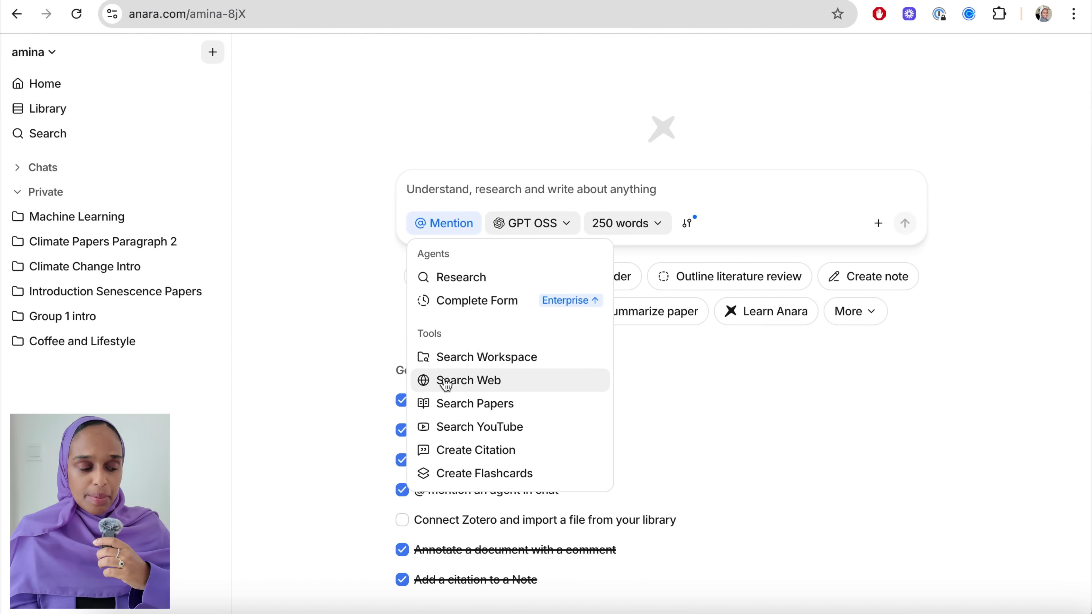
scroll(447, 389, down, 1)
scroll(448, 389, down, 1)
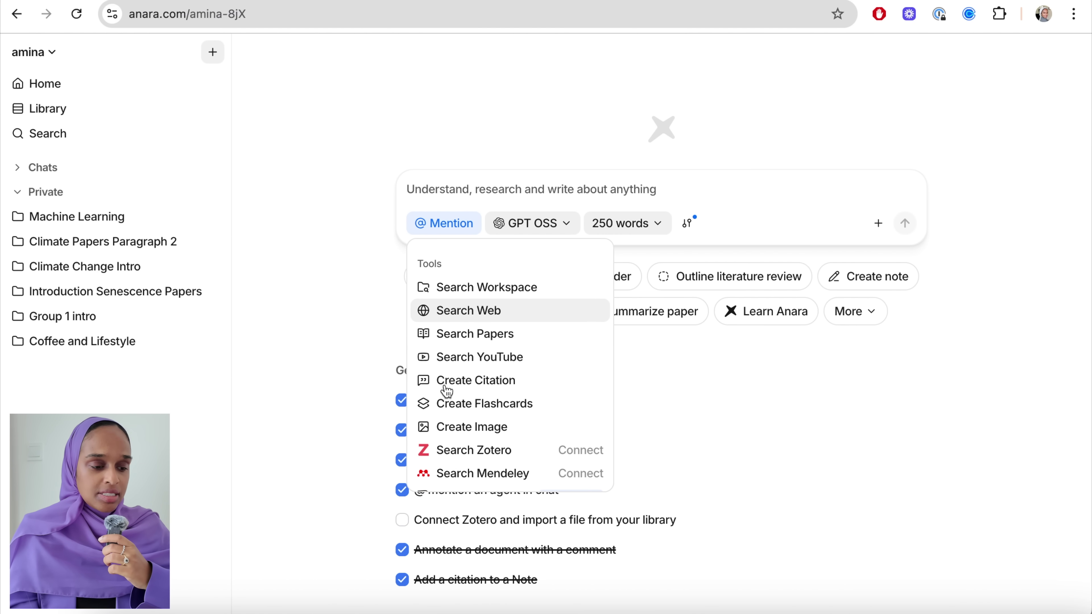
click(448, 386)
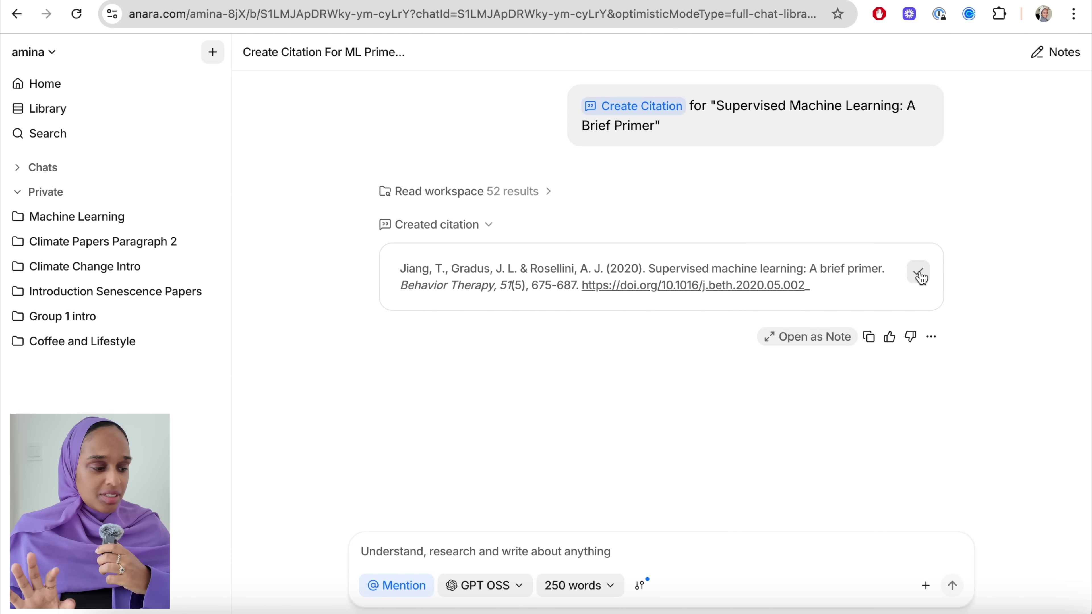
Turn the generated citation into a new note titled 'Machine Learning Reading Notes'.
click(831, 338)
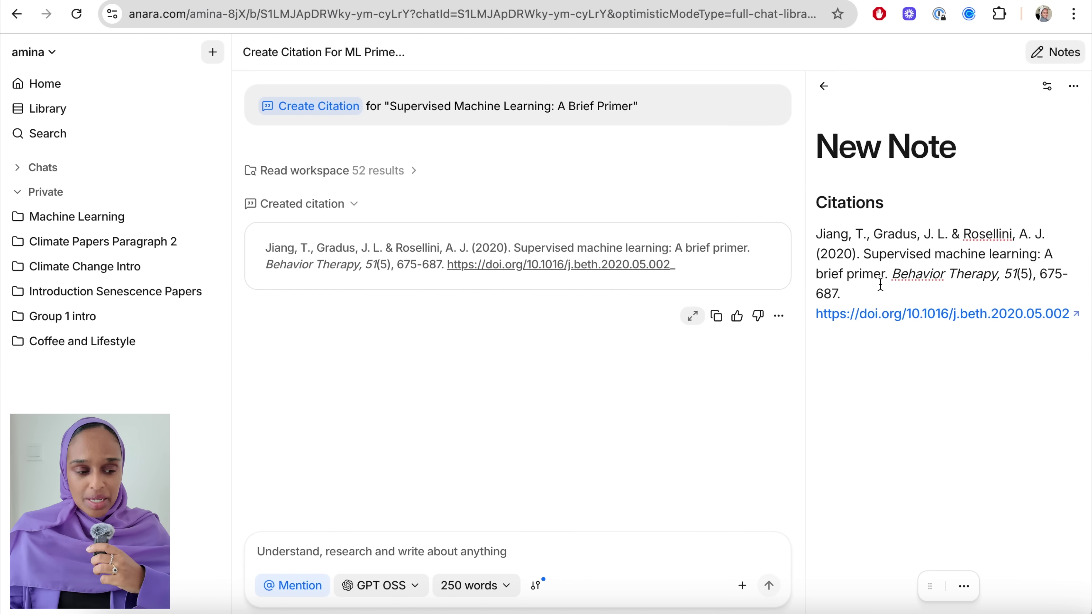
triple_click(905, 141)
text(Mah)
key(BackSpace)
text(chine Lear)
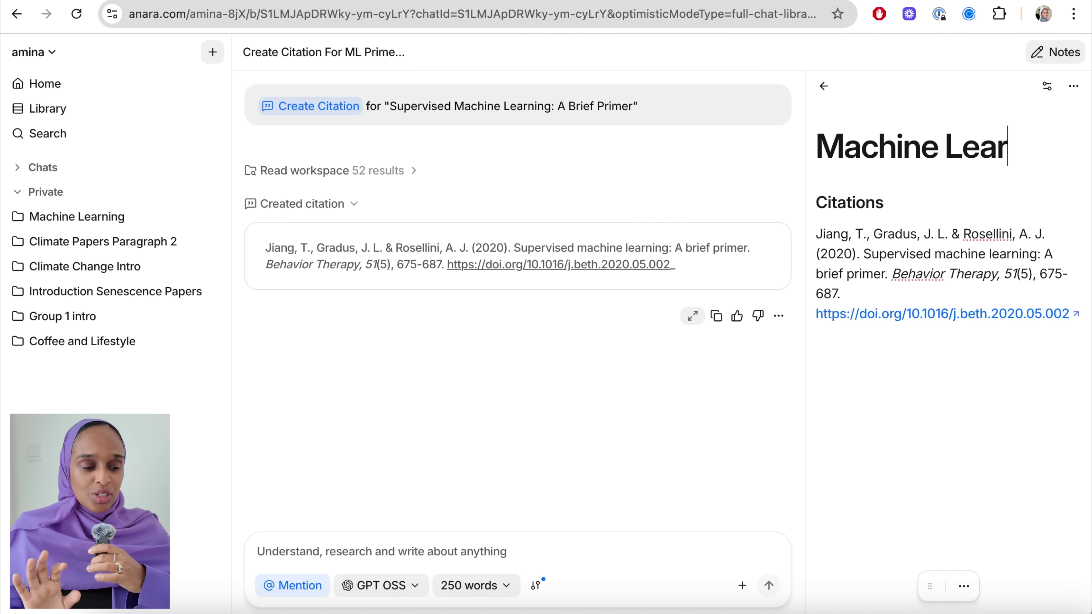
text(ning Notes)
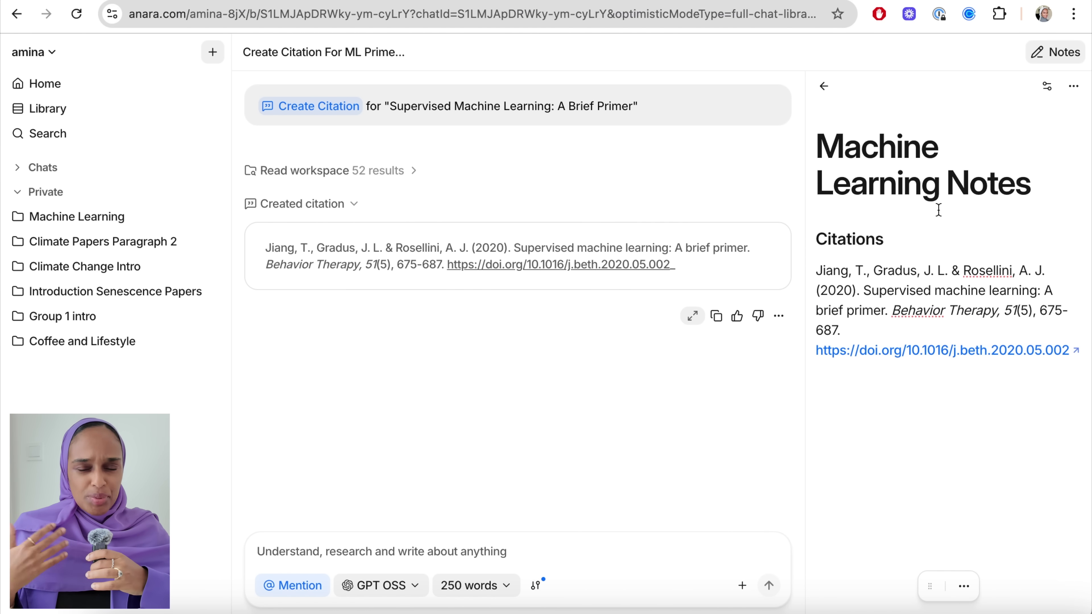
text(Reading)
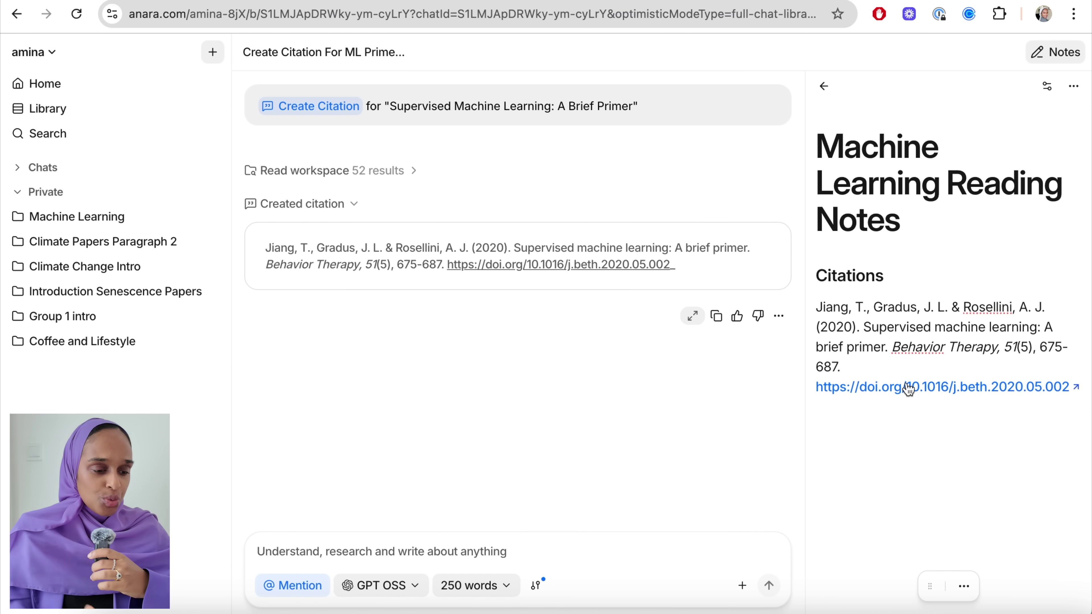
Add an empty writing line below the citation in the notes.
click(878, 424)
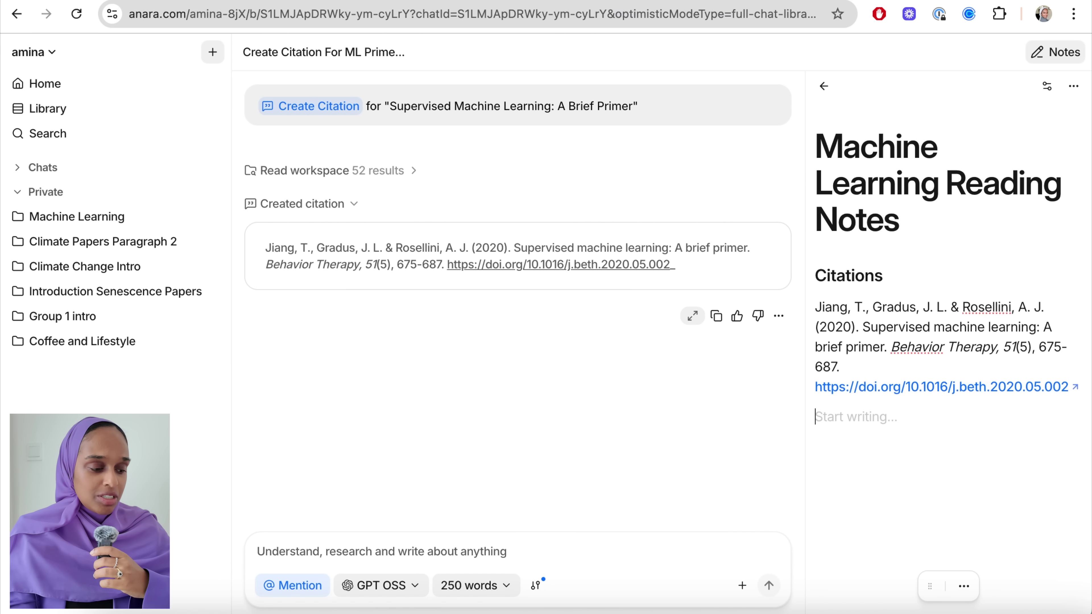
click(967, 589)
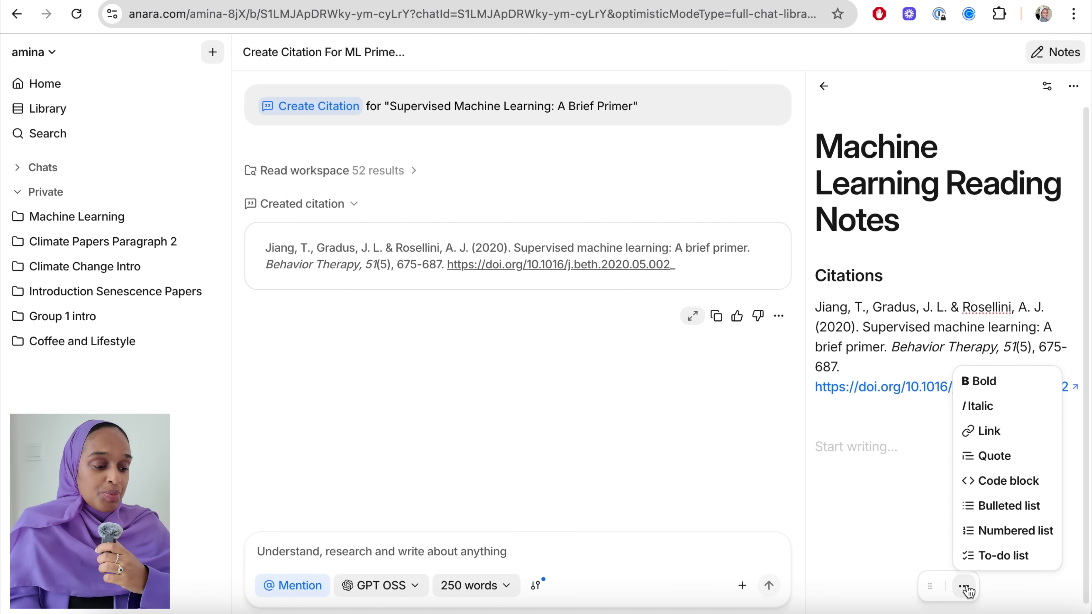
click(858, 437)
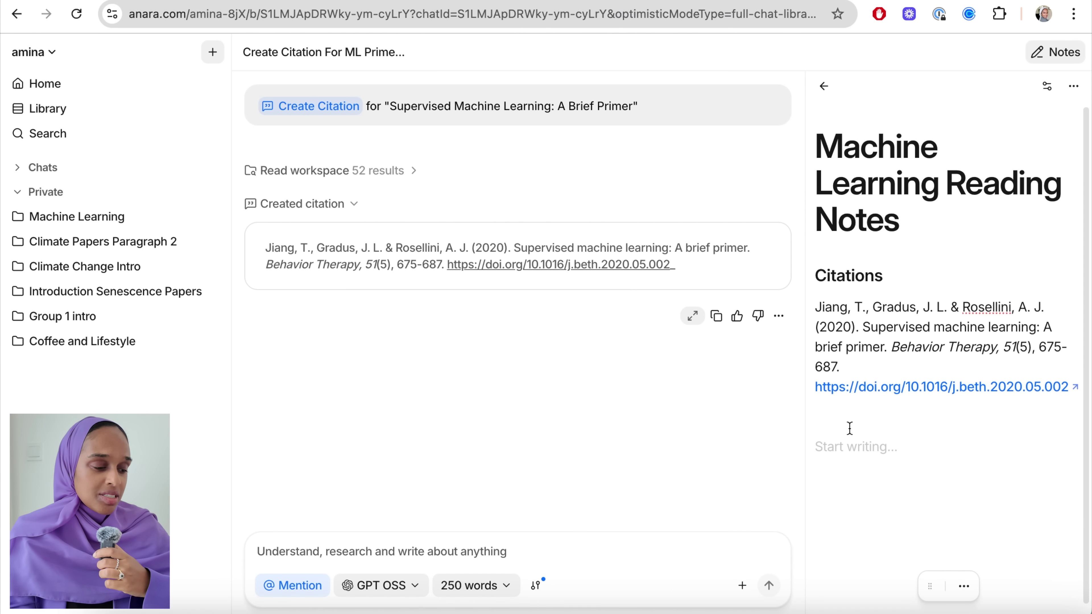
Ask for 'a video to explain machine learning simply' and open the recommended YouTube video.
text(find a video to explain m)
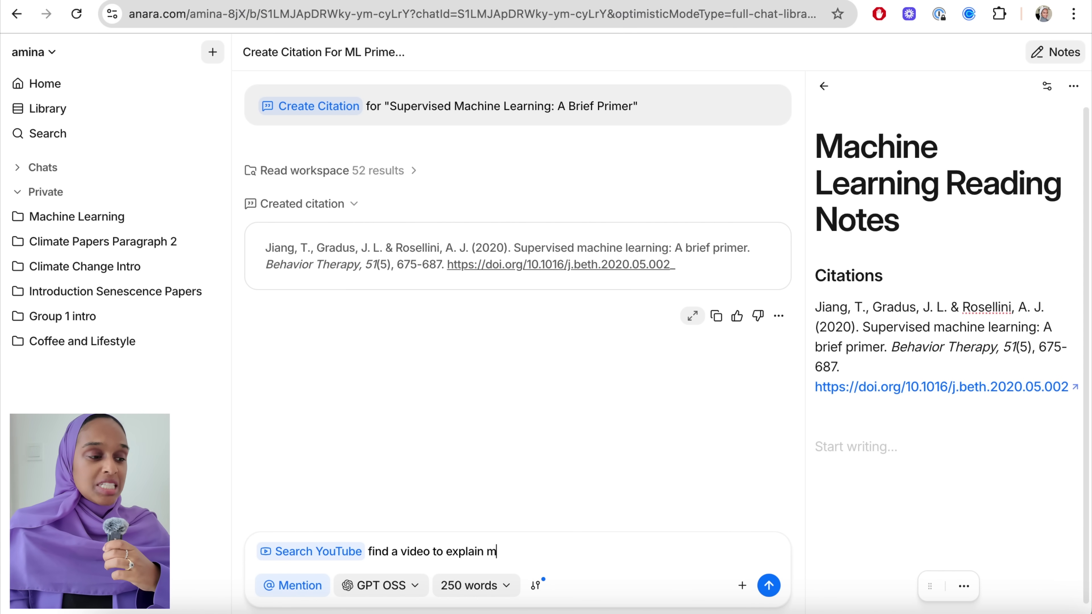
text(achine learning simo)
key(BackSpace)
text(ply)
key(Return)
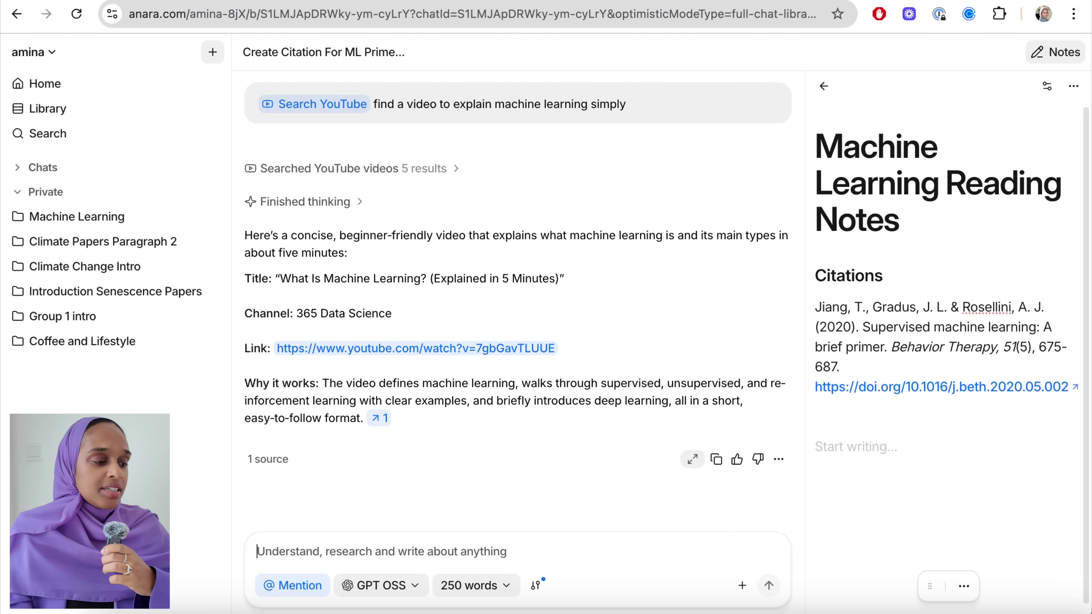
click(363, 351)
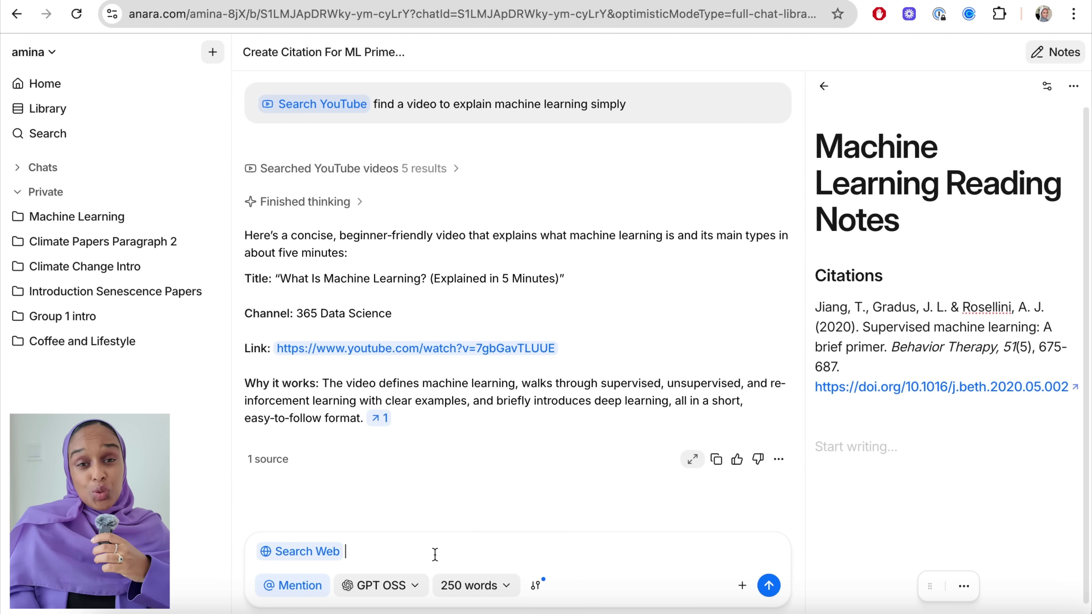
Ask the web what the next machine learning breakthrough is, with supporting papers.
text(what)
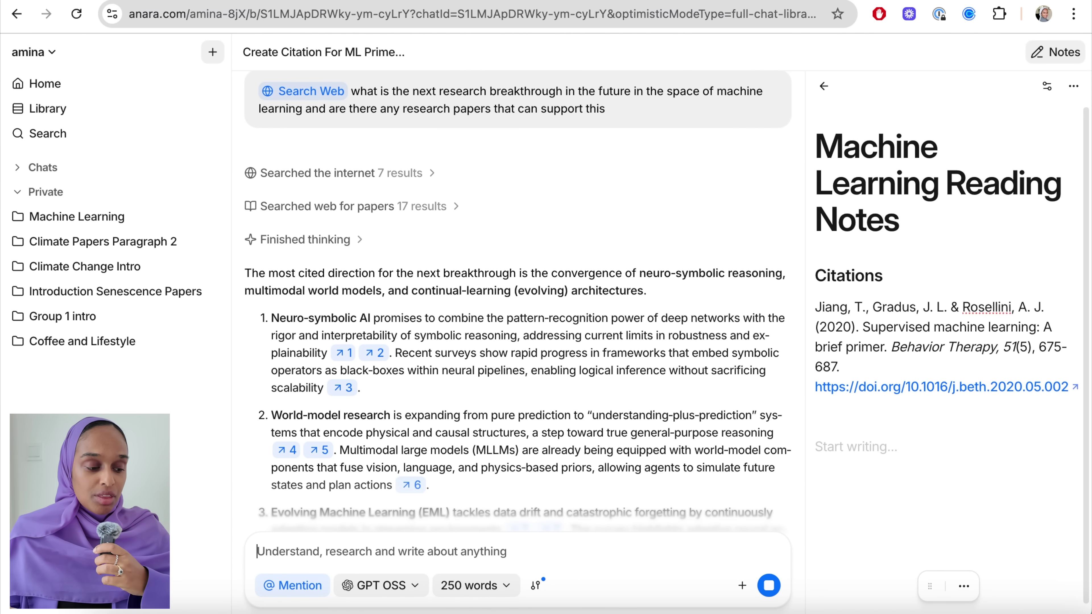
scroll(499, 410, down, 3)
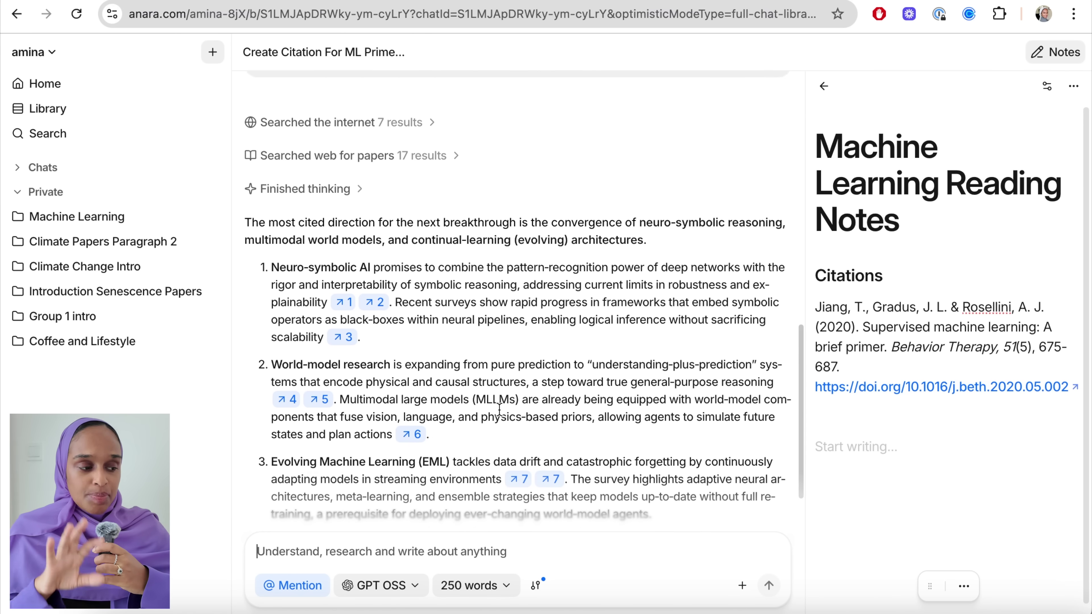
scroll(499, 409, down, 5)
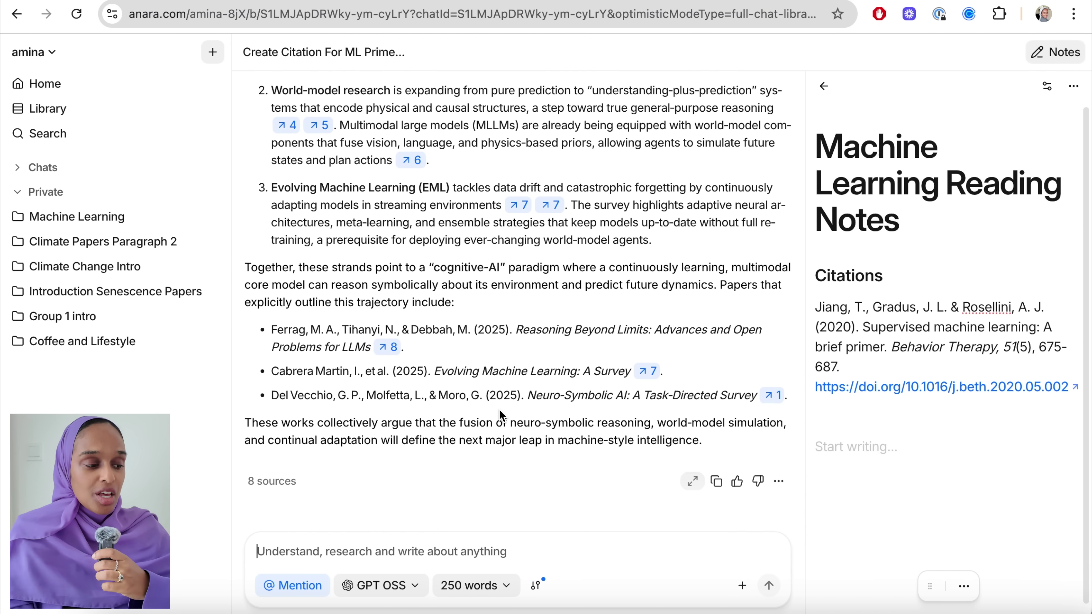
scroll(499, 410, down, 2)
double_click(494, 250)
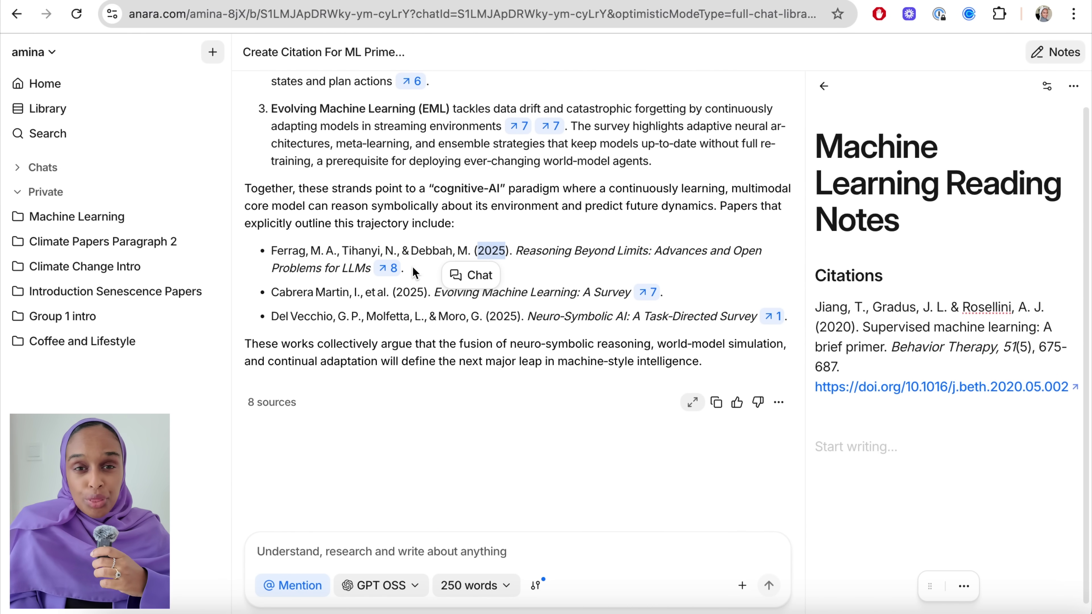
Open the cited Reasoning Beyond Limits paper on arXiv.
click(392, 269)
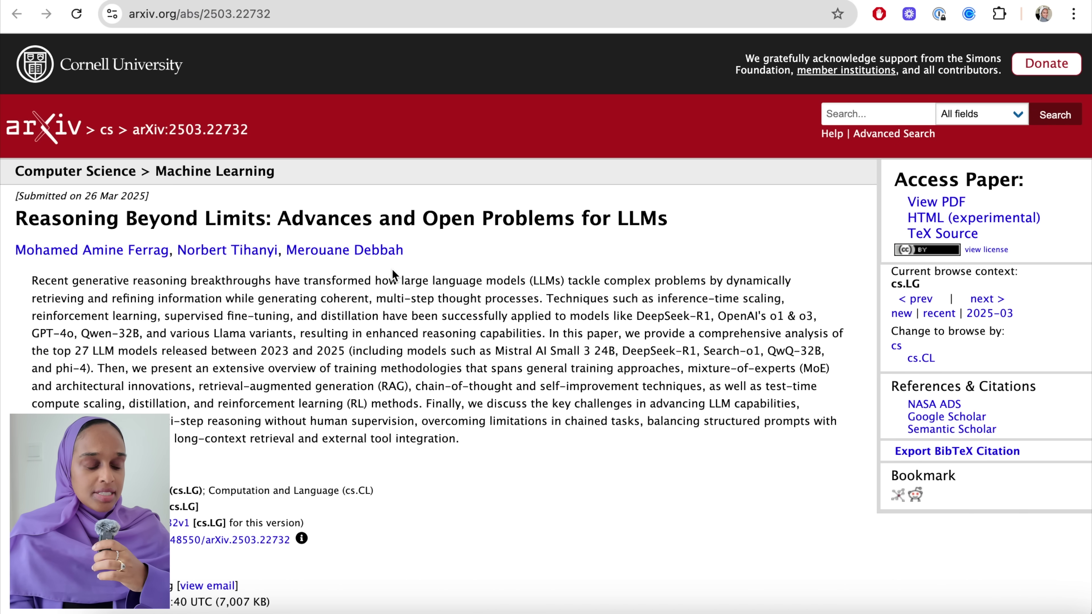
scroll(392, 271, down, 10)
scroll(391, 271, up, 10)
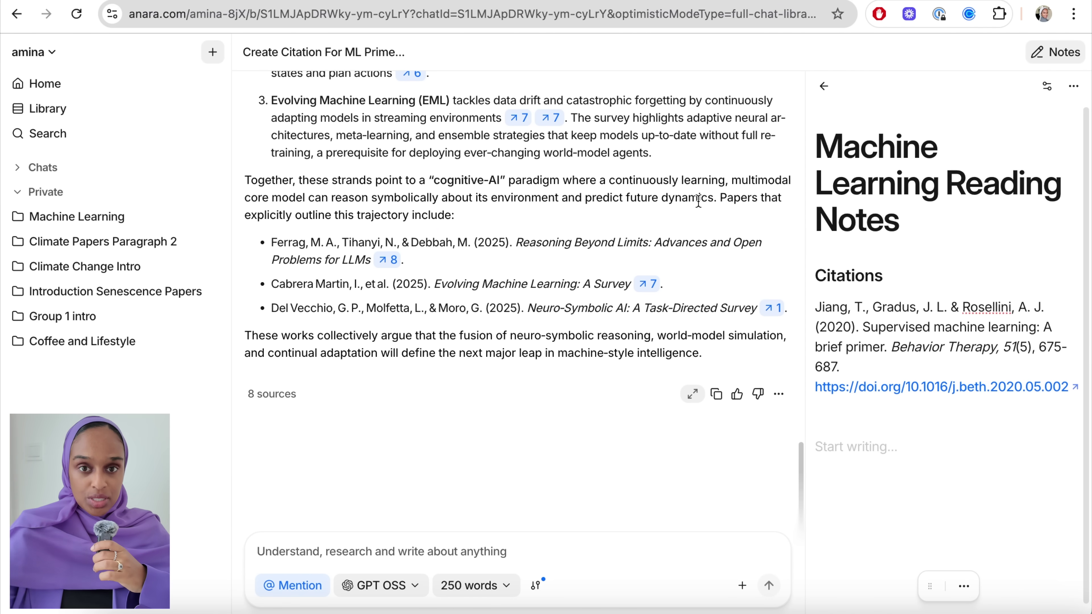
Expand the list of the answer's eight sources.
click(772, 308)
click(293, 586)
scroll(320, 532, down, 2)
scroll(318, 524, down, 3)
scroll(312, 489, down, 5)
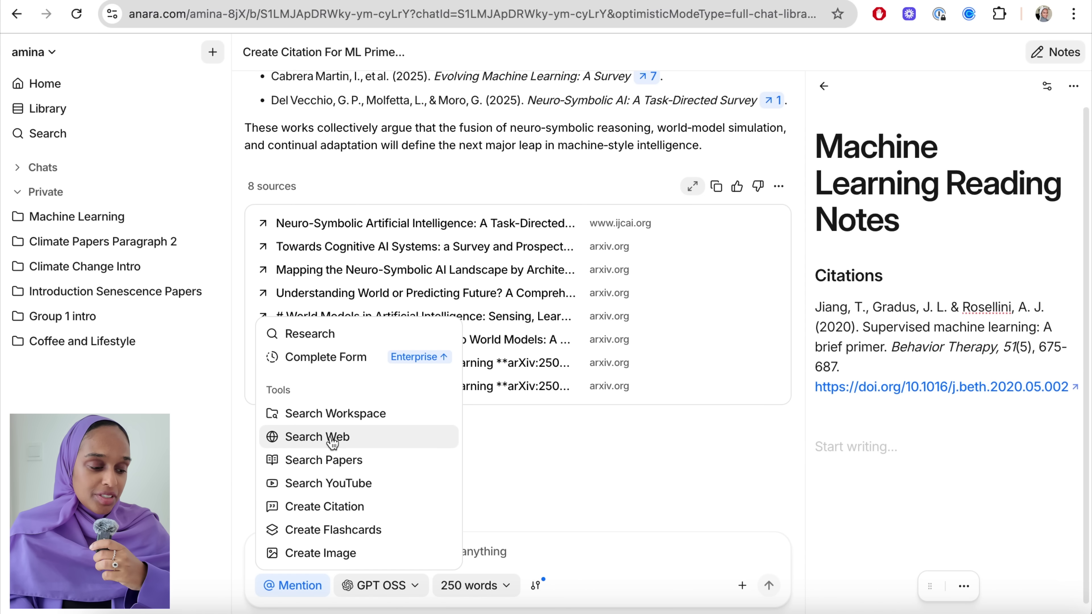
Search papers for 'find me a relevant research paper about machine learning in medicine'.
click(331, 460)
text(fin)
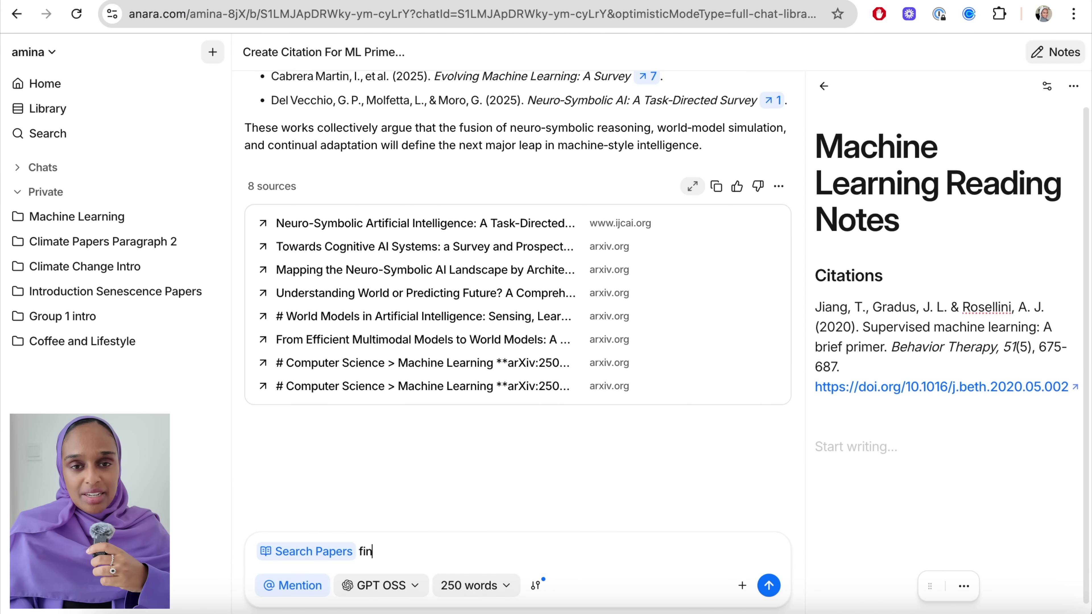
text(d me a relevan)
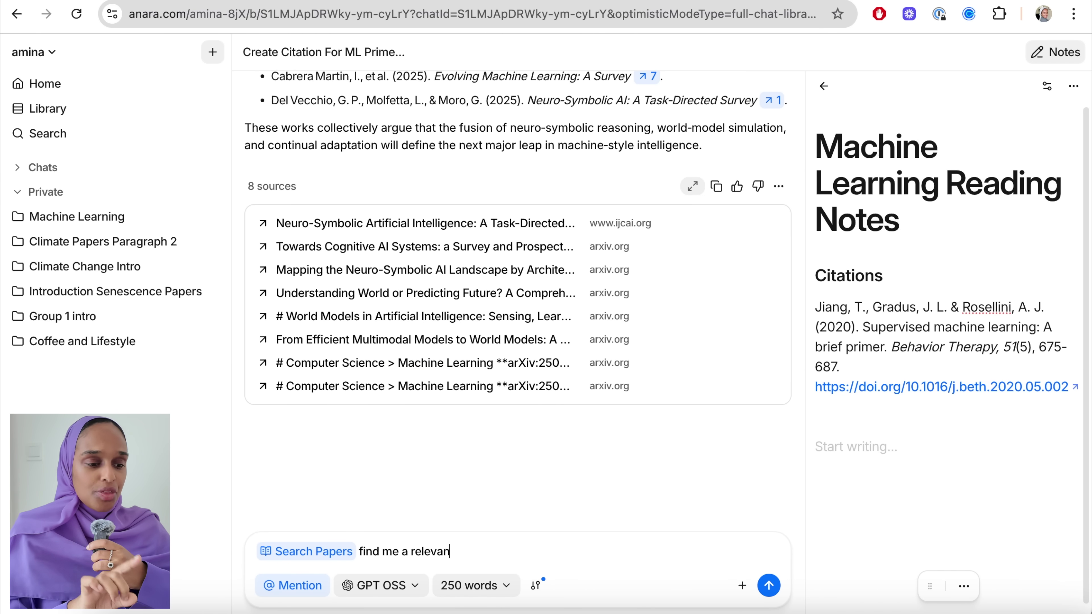
text(t researc)
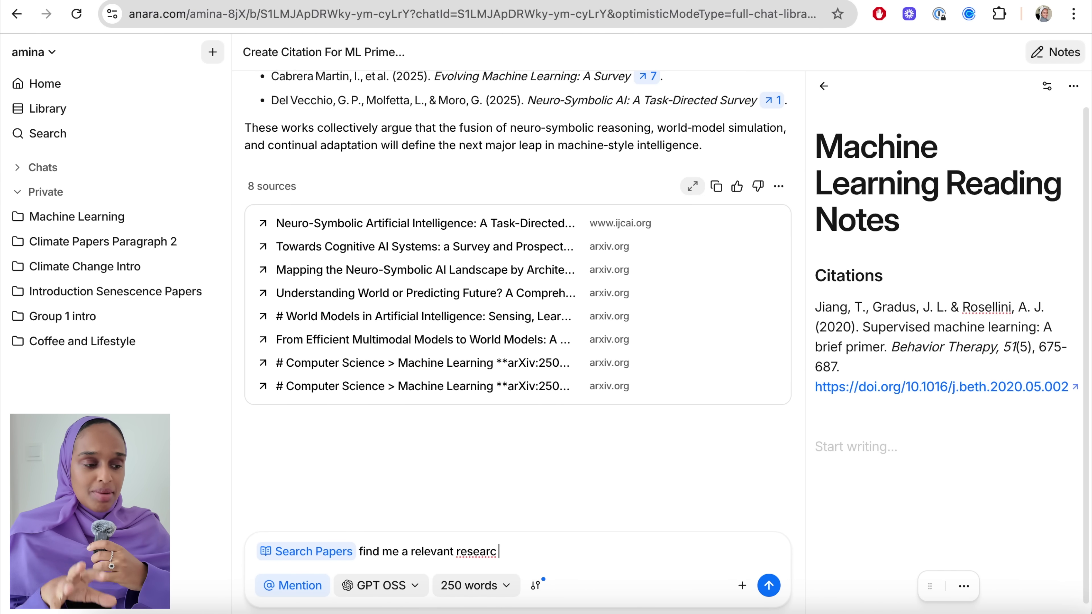
text(h paper about machine learning in medicine)
key(Return)
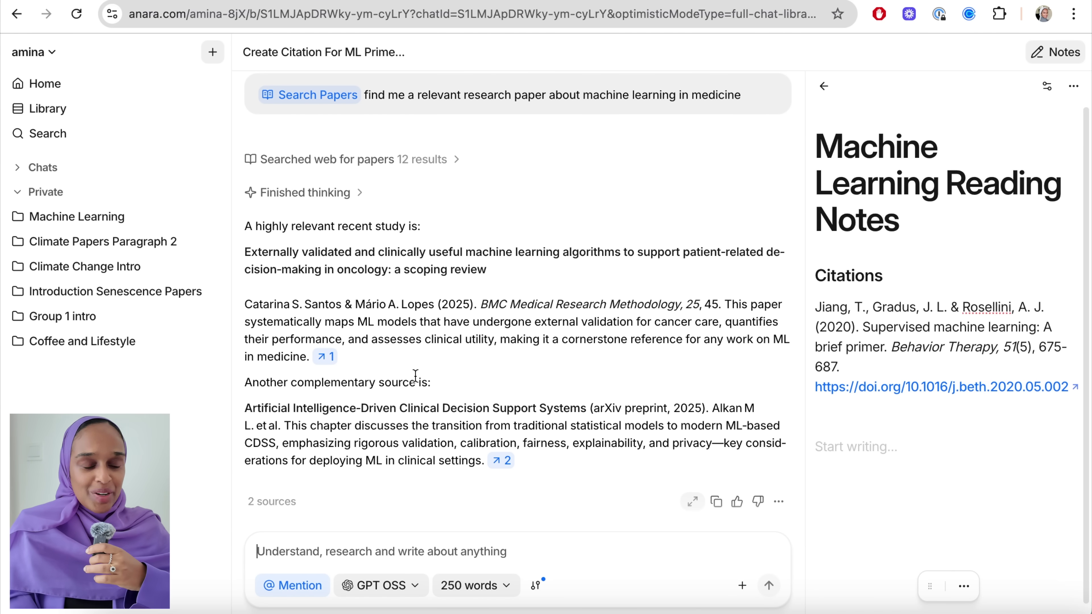
Open the recommended oncology scoping review in BMC Medical Research Methodology.
scroll(416, 375, down, 3)
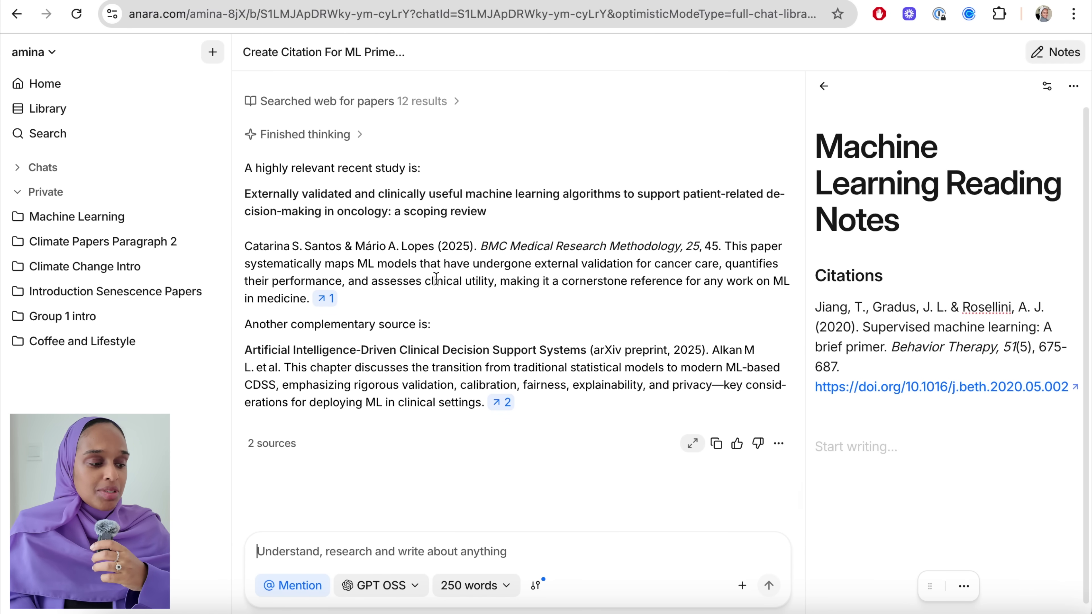
triple_click(436, 279)
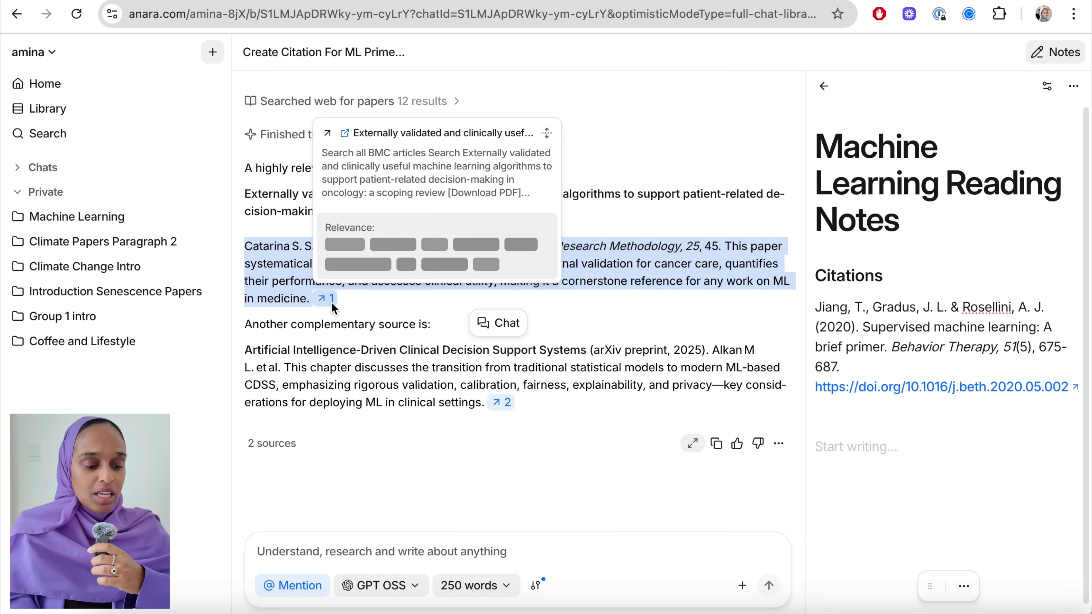
click(330, 300)
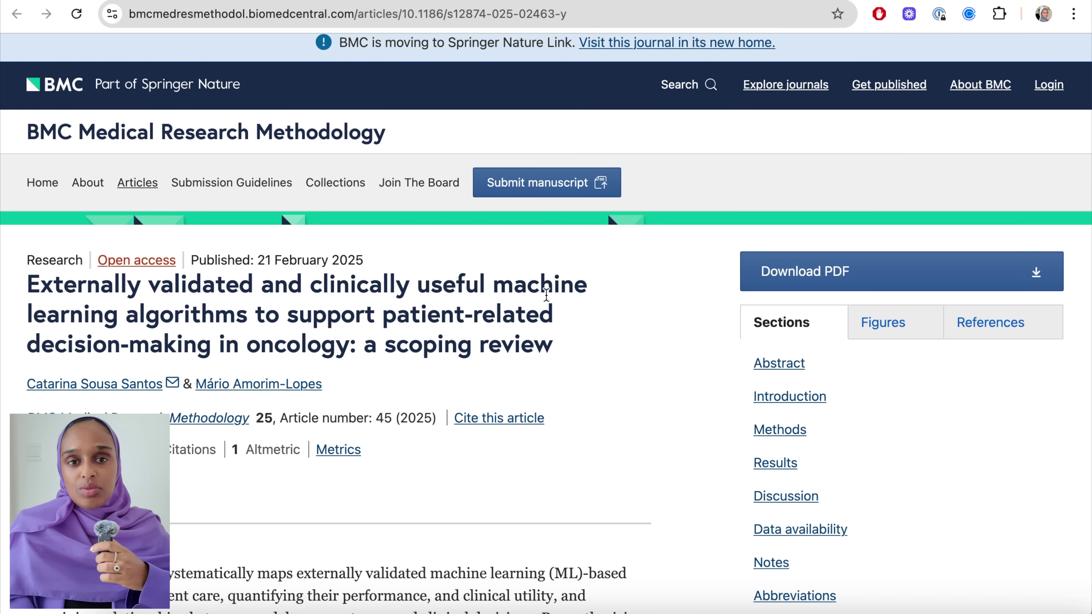
scroll(546, 294, down, 3)
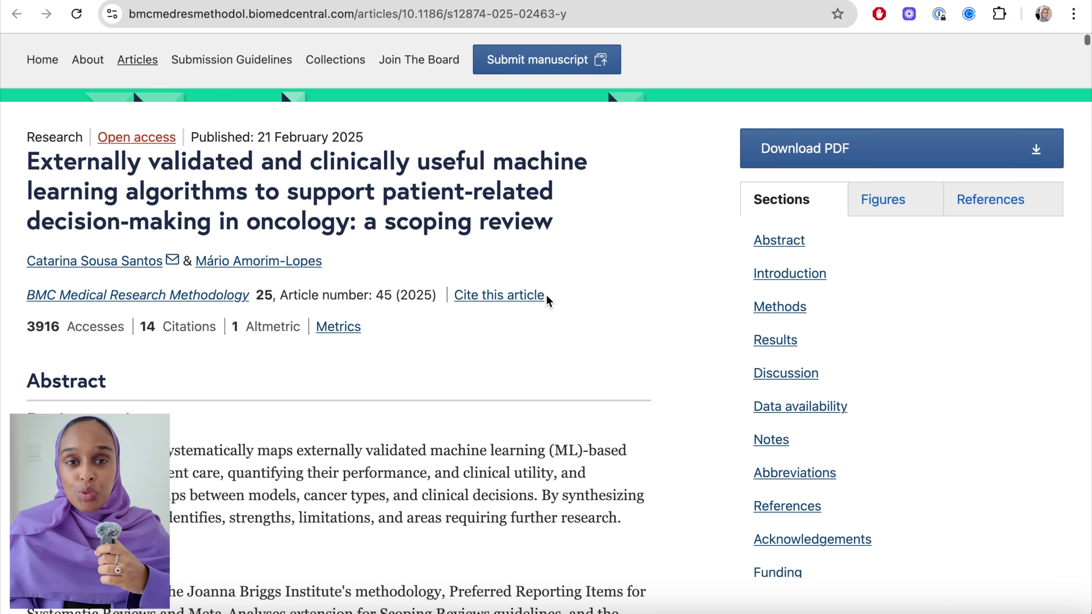
triple_click(504, 209)
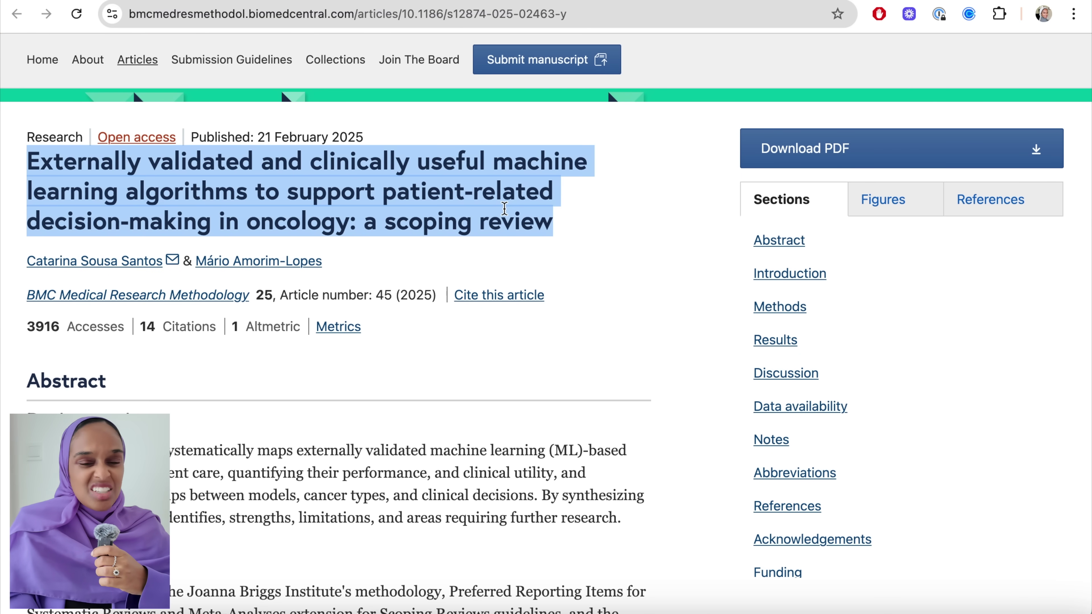
scroll(505, 208, down, 1)
scroll(504, 208, down, 2)
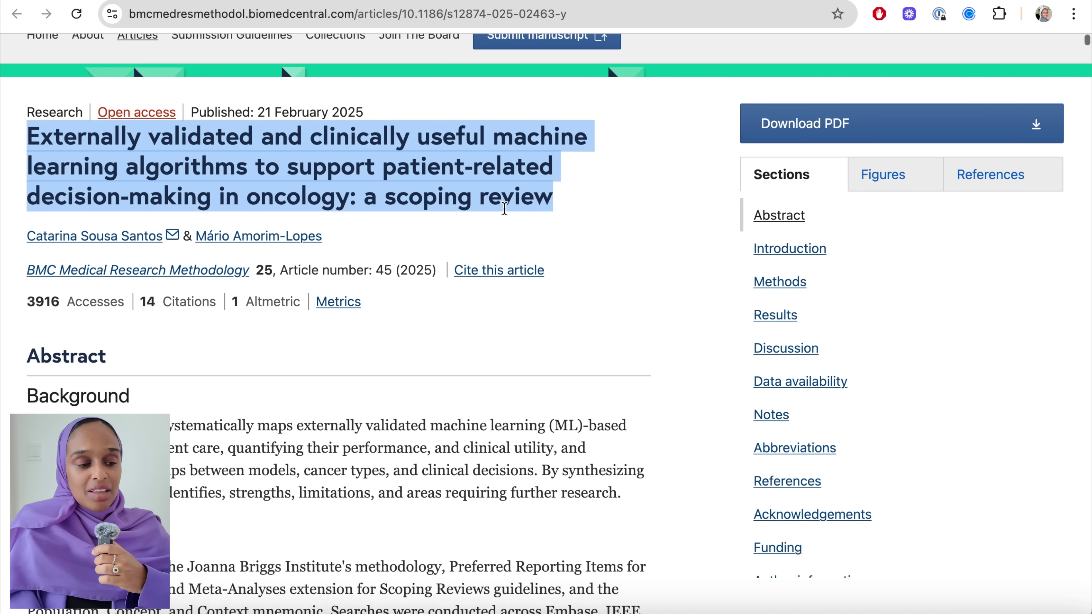